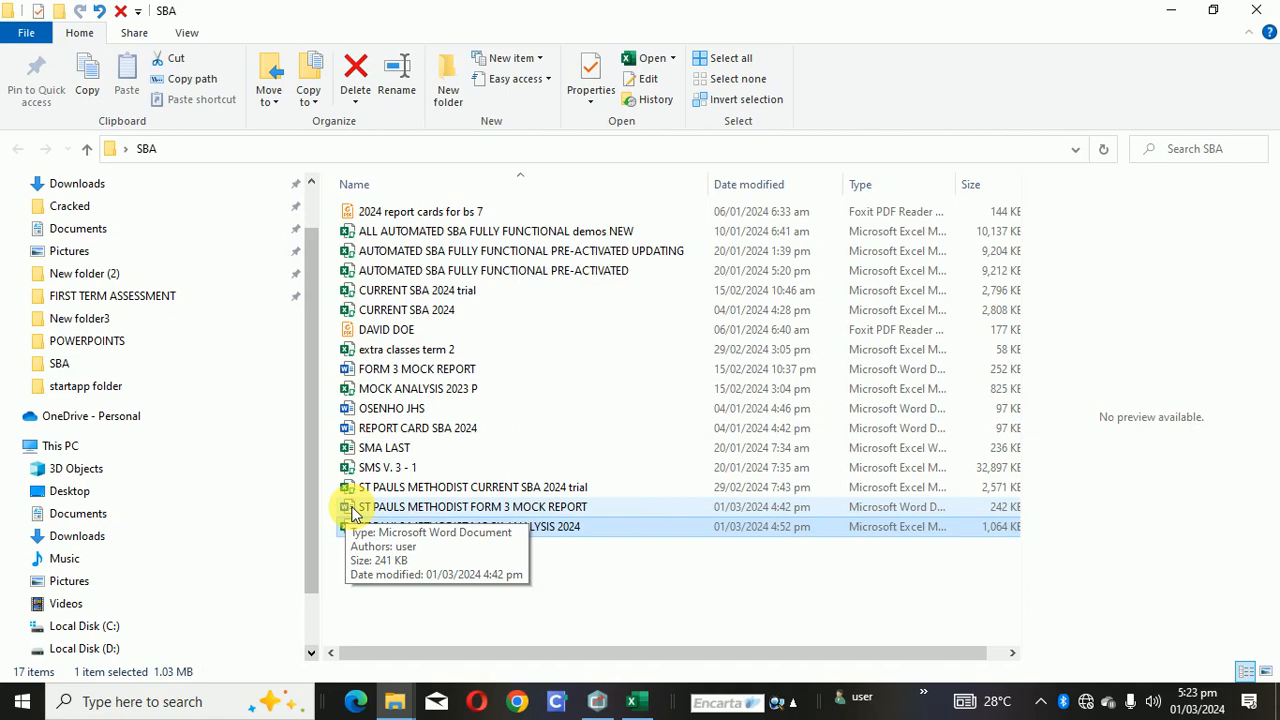
- Open the ST PAULS METHODIST FORM 3 MOCK REPORT document in Word, declining to run the SQL command
click(352, 510)
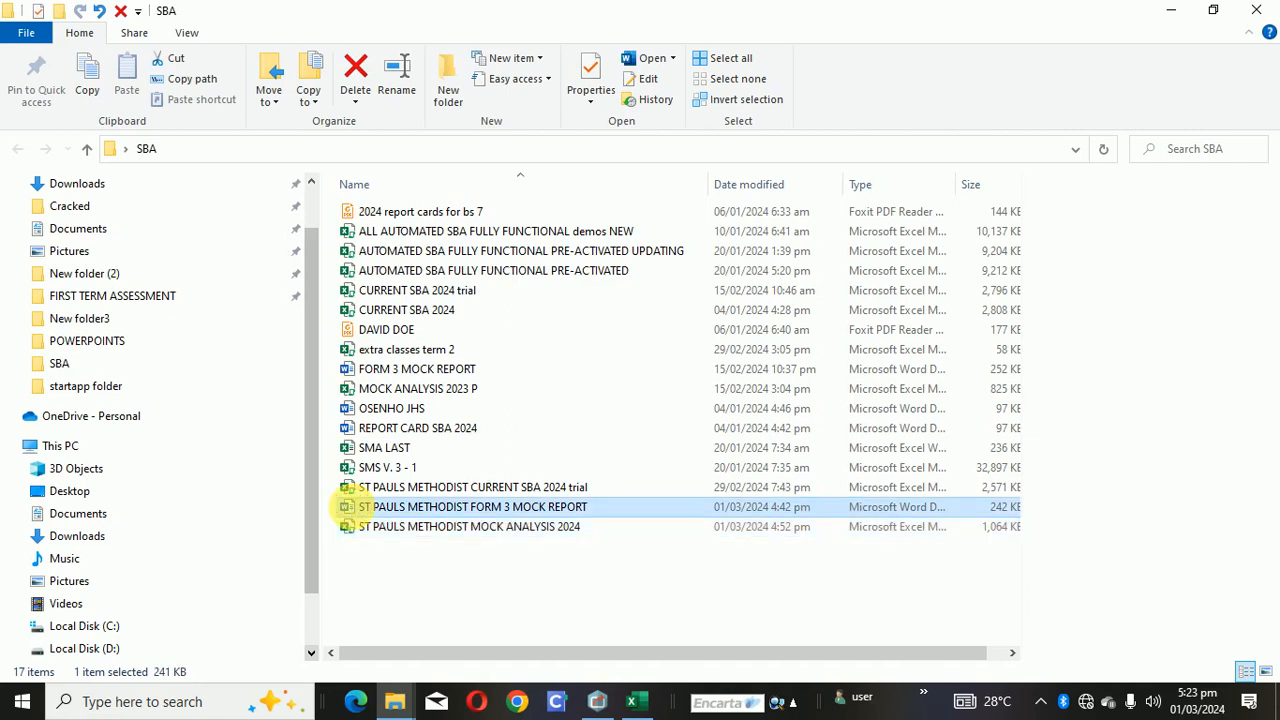
double_click(425, 514)
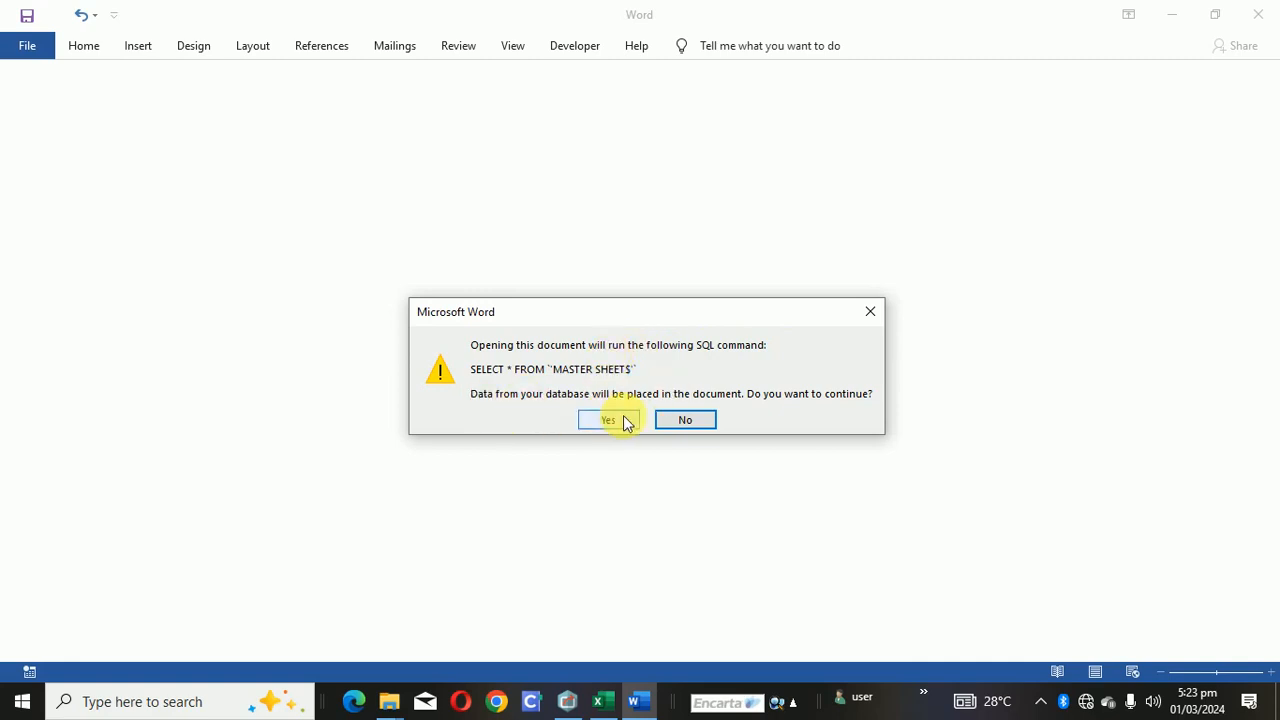
click(680, 420)
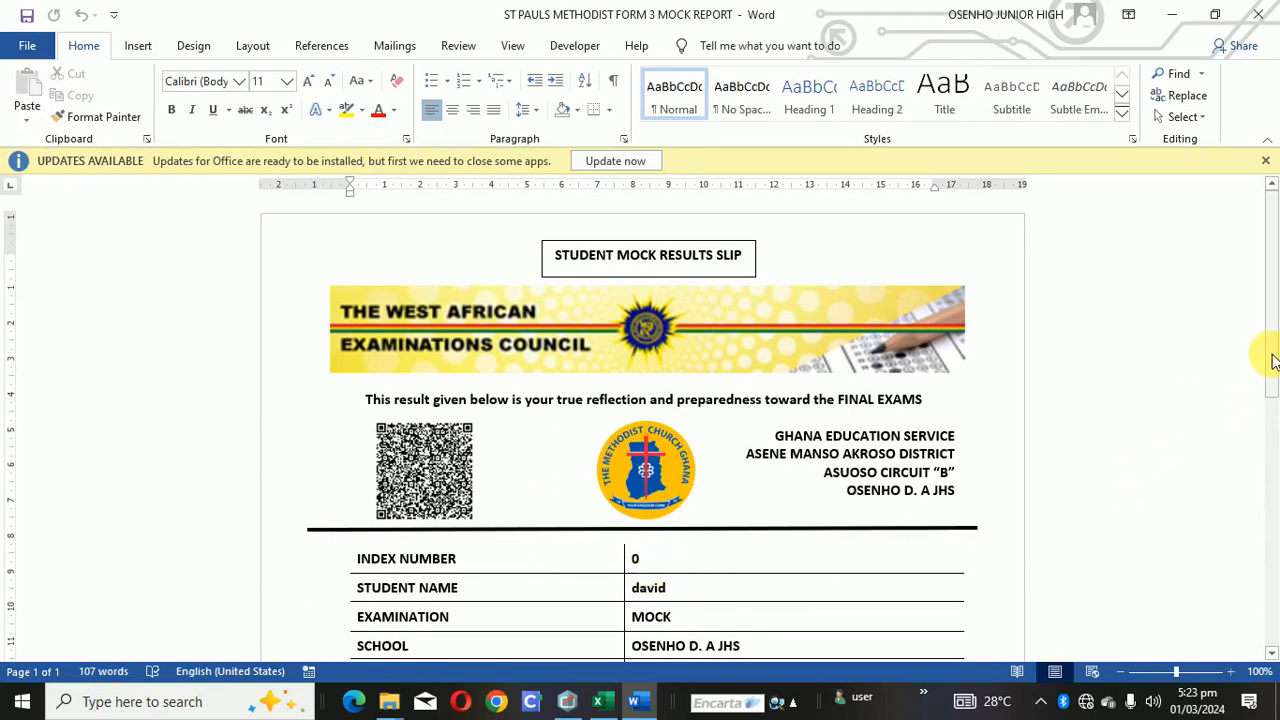
- Examine the student mock results slip from its heading and school details through the subject table to the headteacher signature box
drag(1273, 371, 1272, 418)
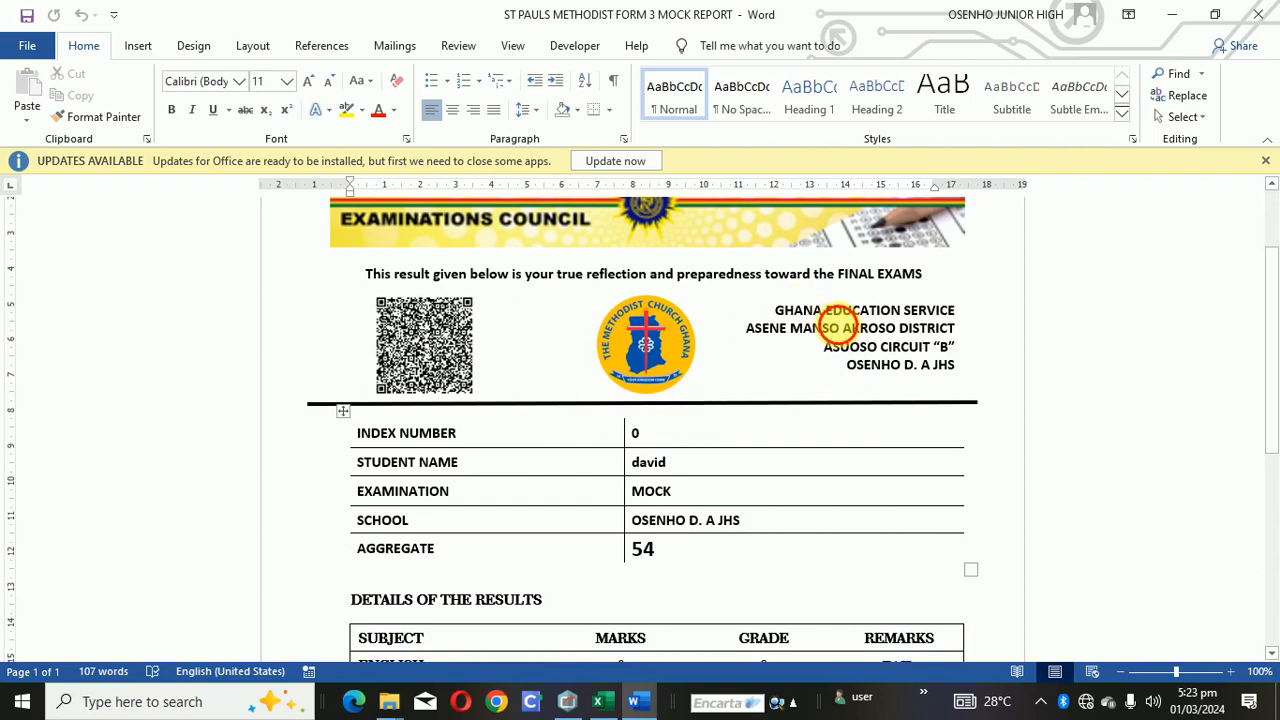
click(826, 312)
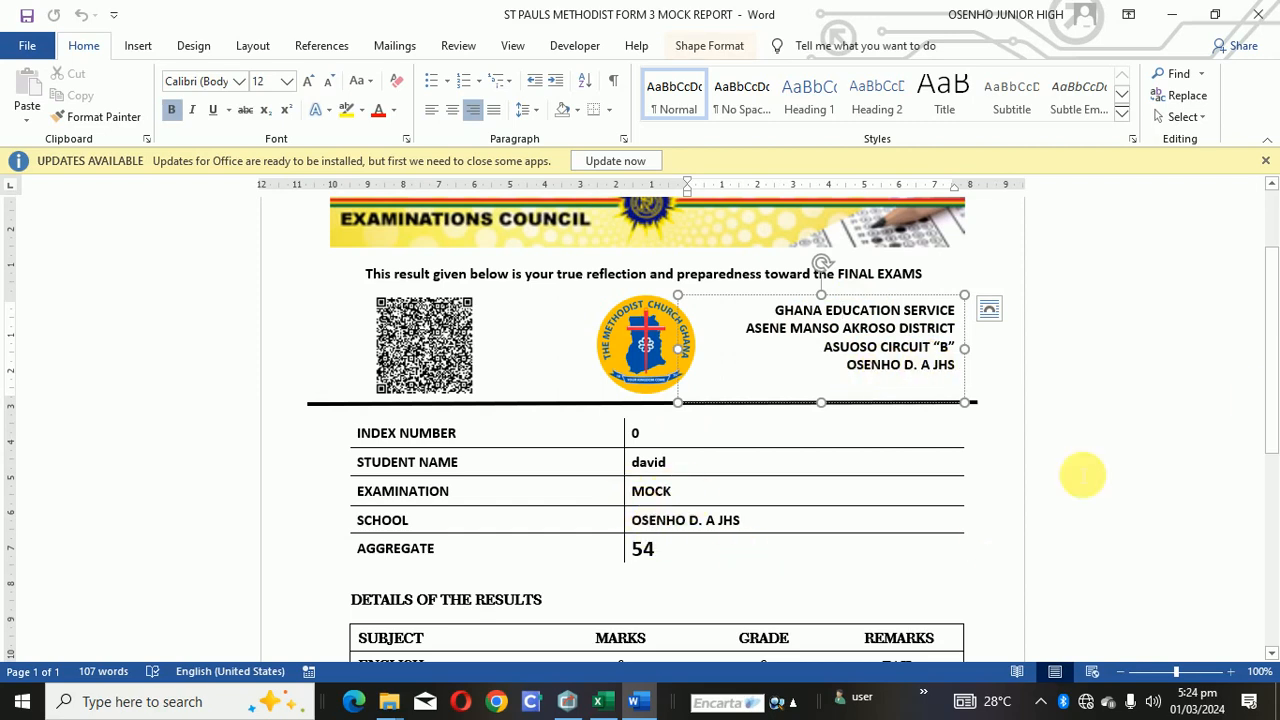
scroll(1270, 395, down, 1)
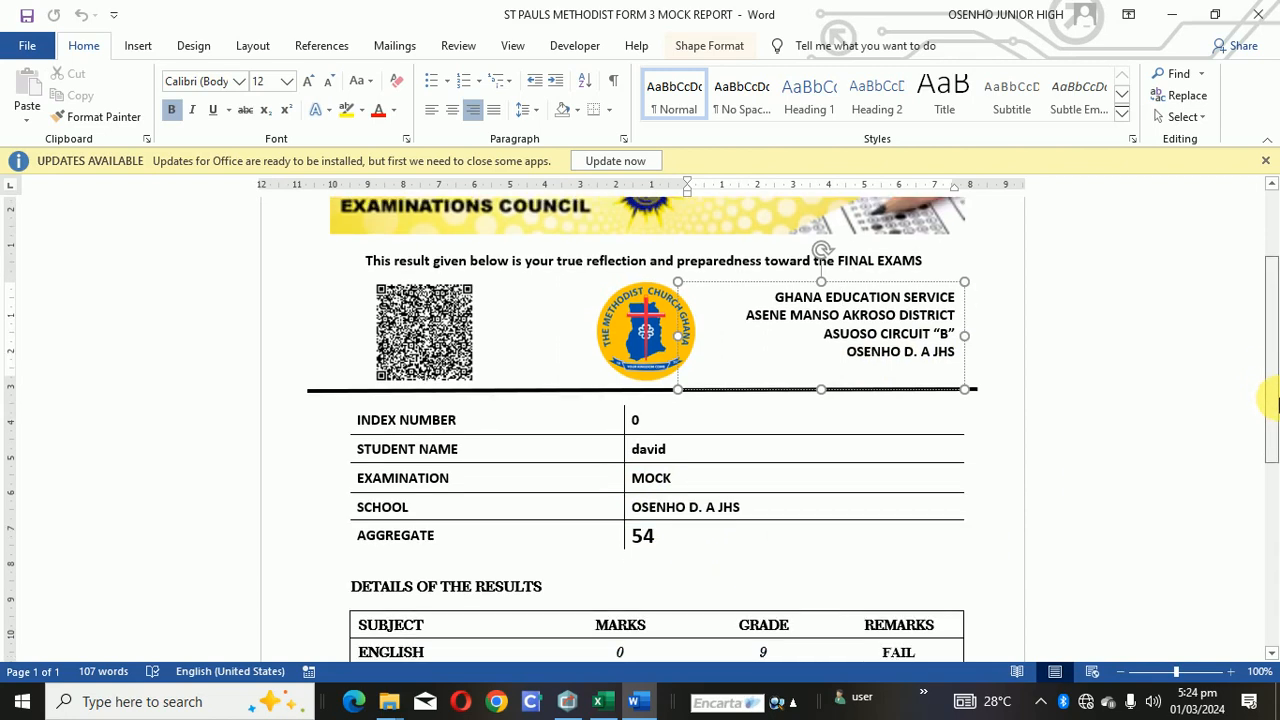
drag(1272, 400, 1270, 483)
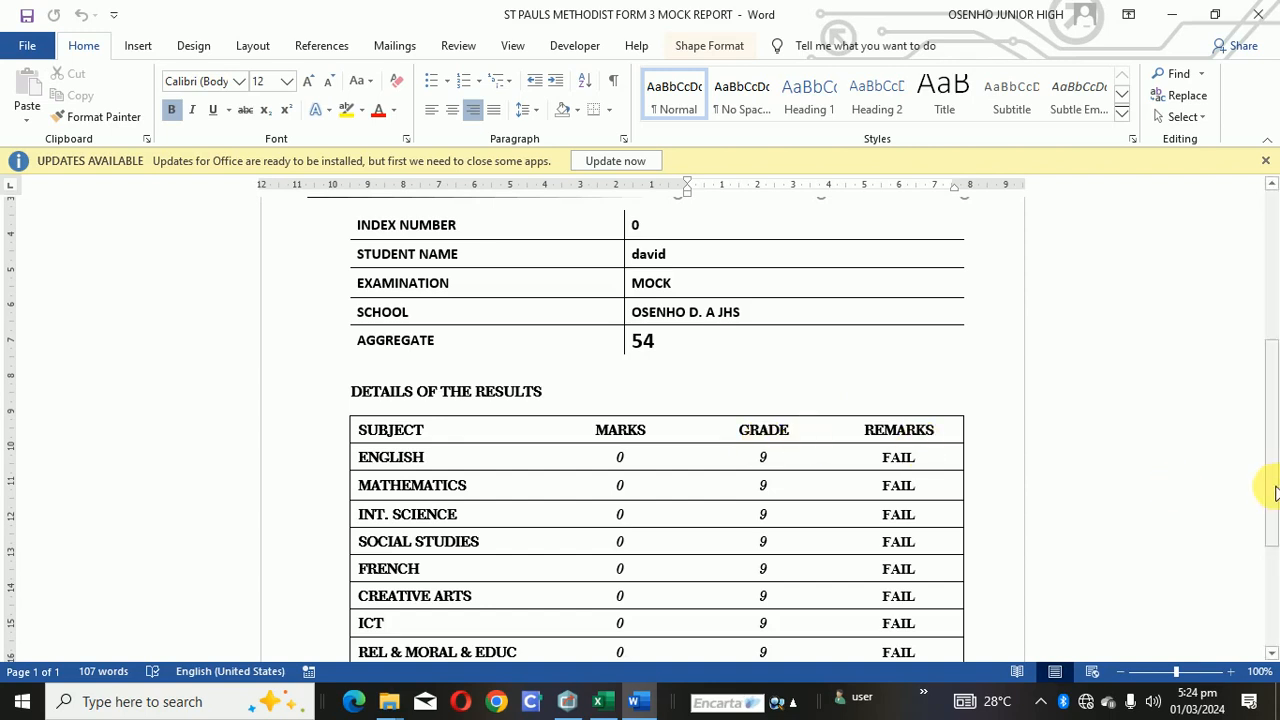
drag(1275, 492, 1269, 394)
click(922, 490)
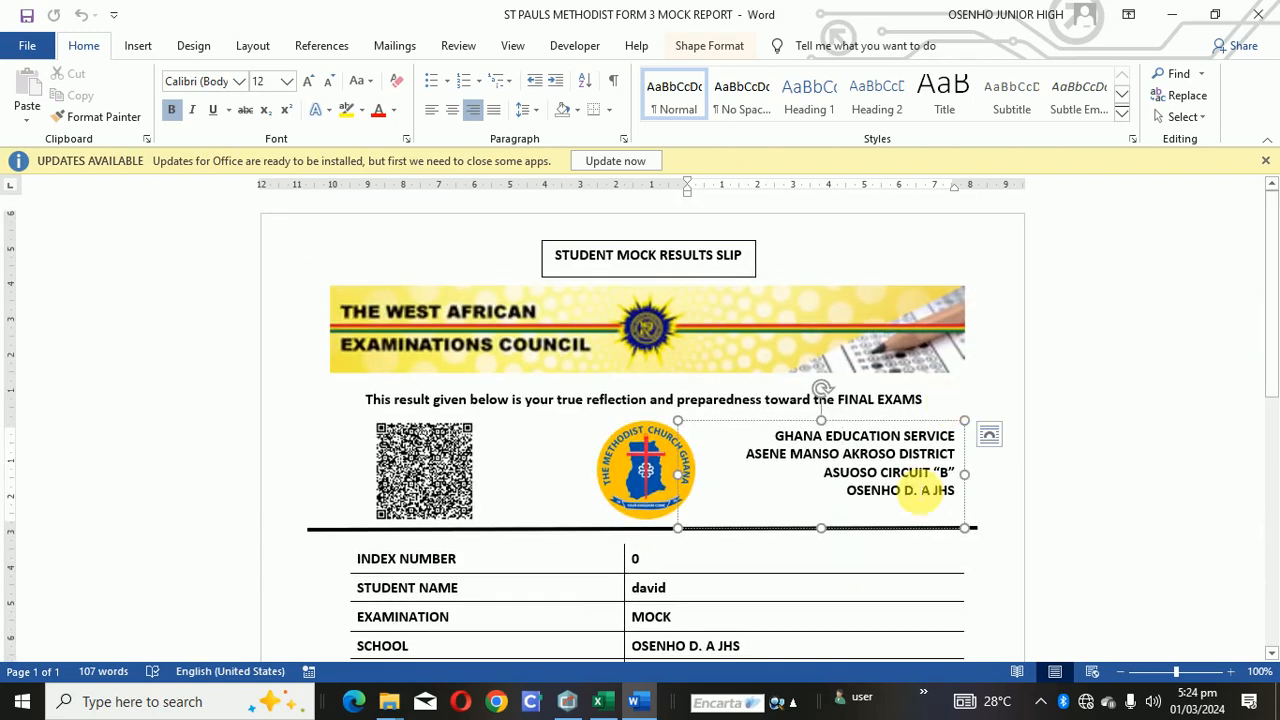
click(855, 433)
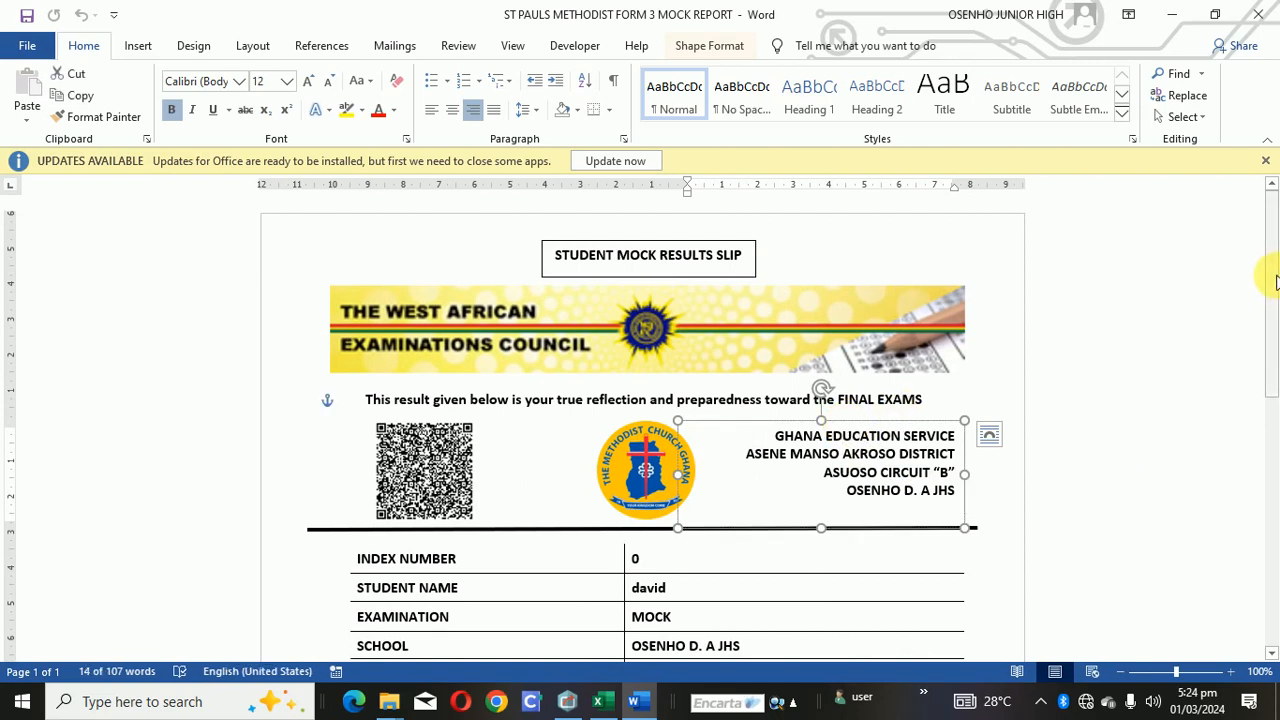
drag(1275, 283, 1272, 700)
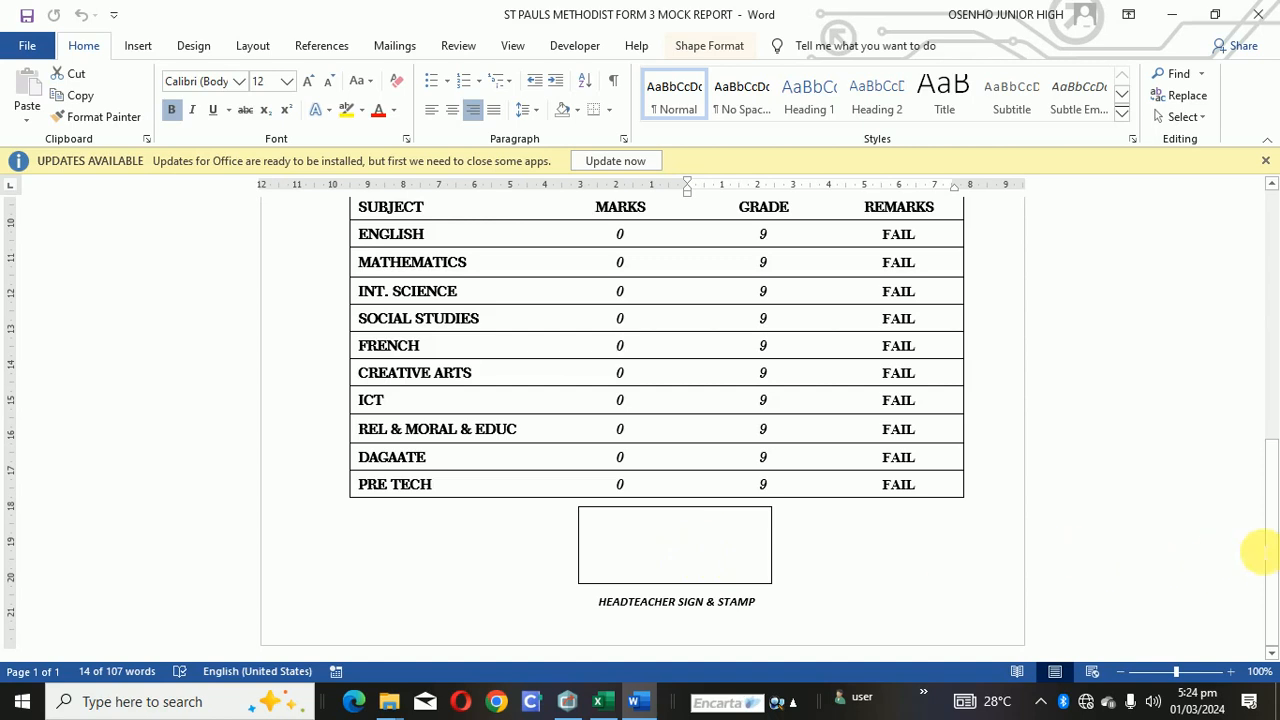
drag(1274, 552, 1272, 235)
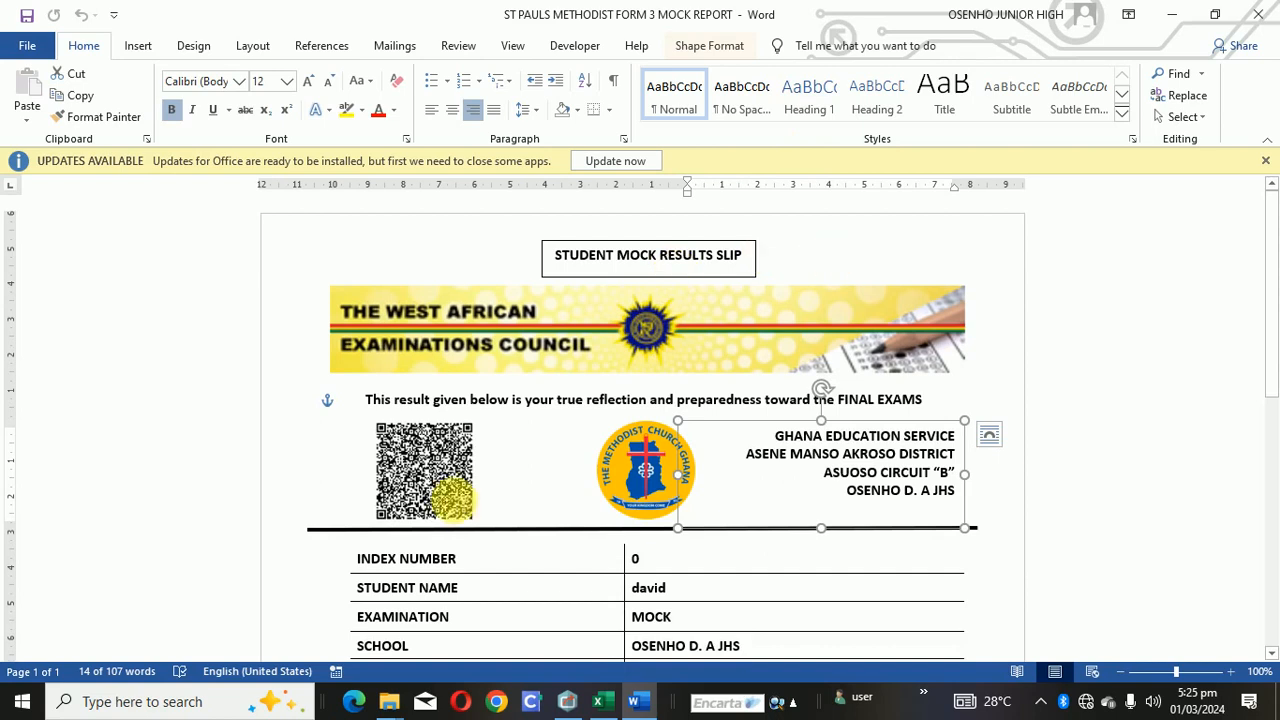
- Switch to the mock analysis workbook in Excel, view its MASTER SHEET, and return to the report document
click(610, 706)
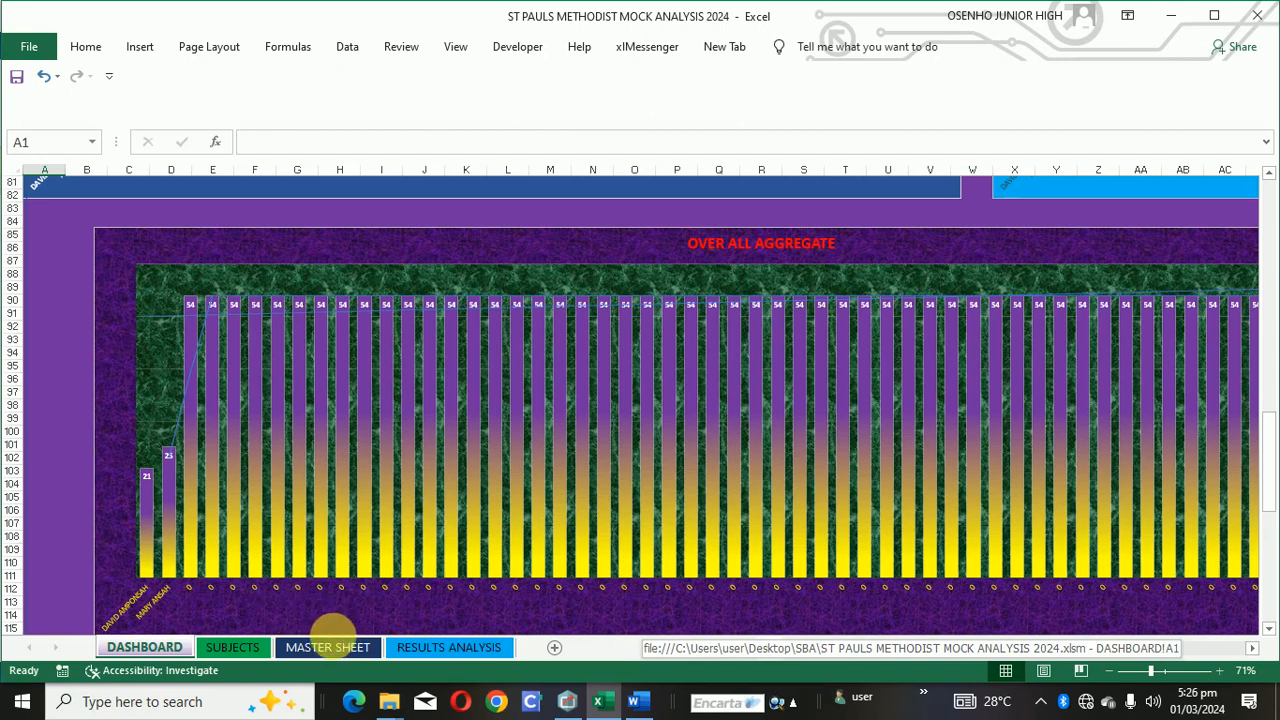
click(330, 648)
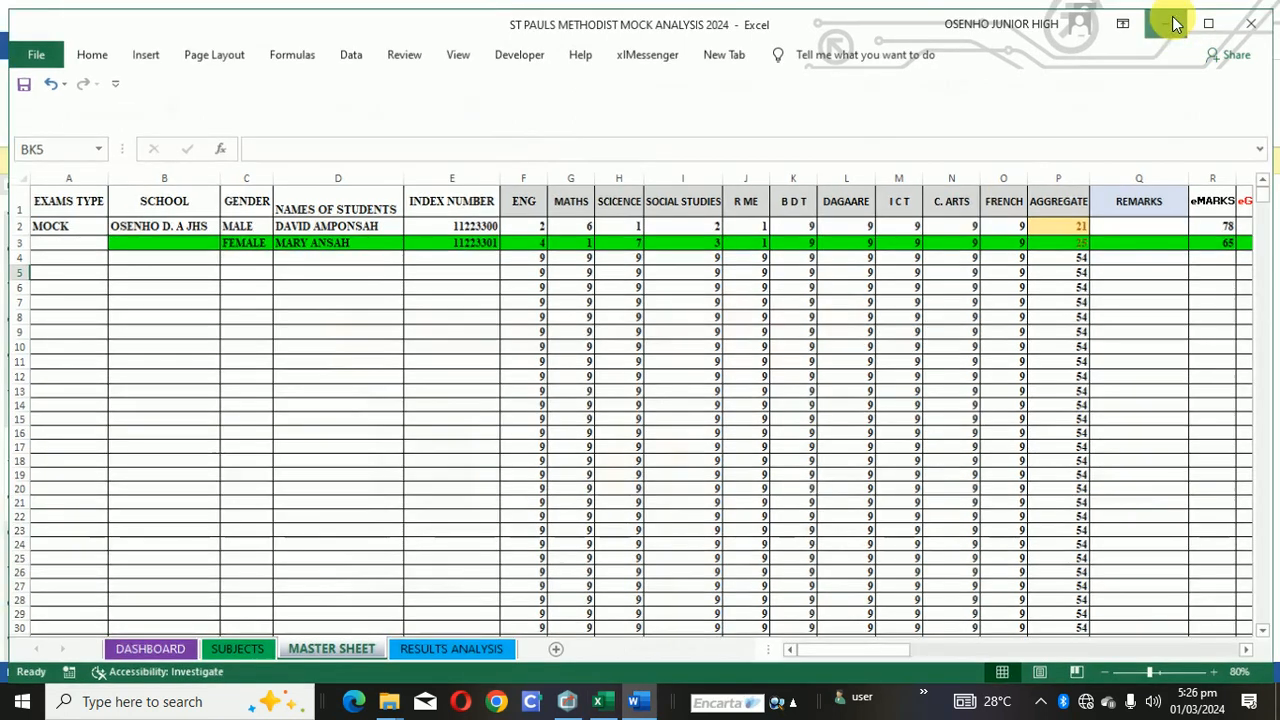
click(1174, 24)
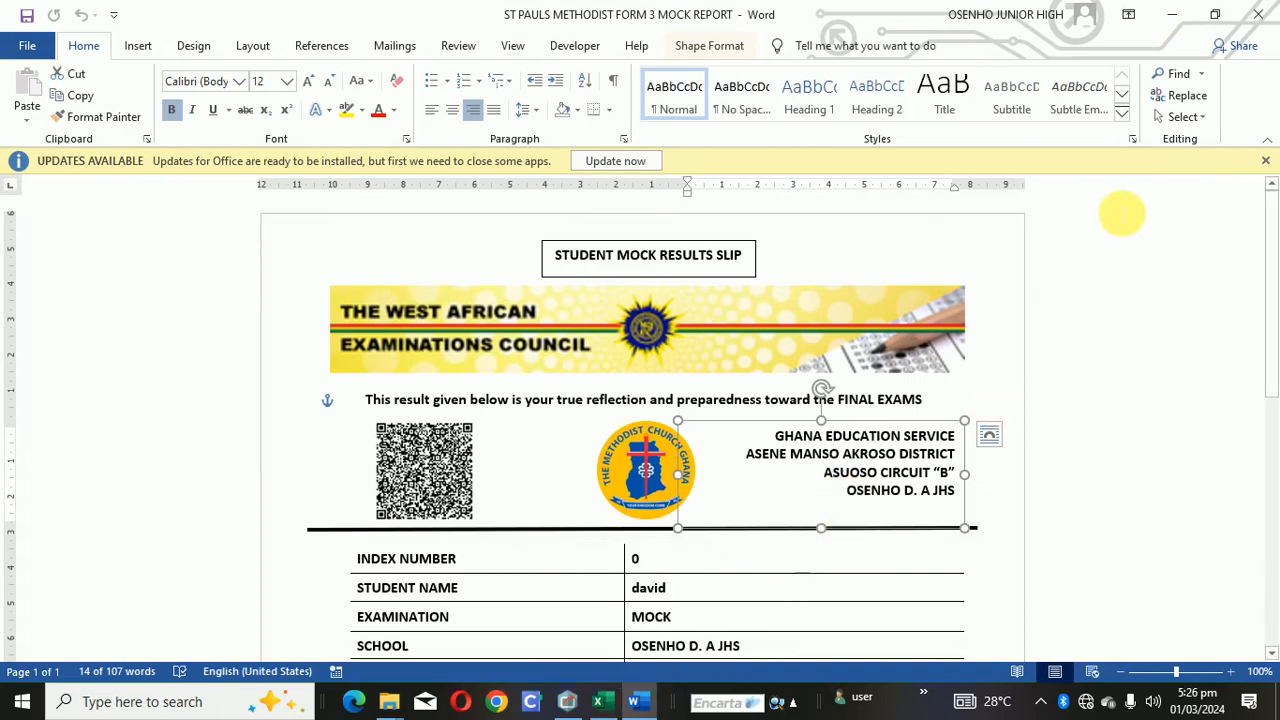
- Close the mock report document and save the ST PAULS METHODIST MOCK ANALYSIS 2024 workbook in Excel
click(1258, 26)
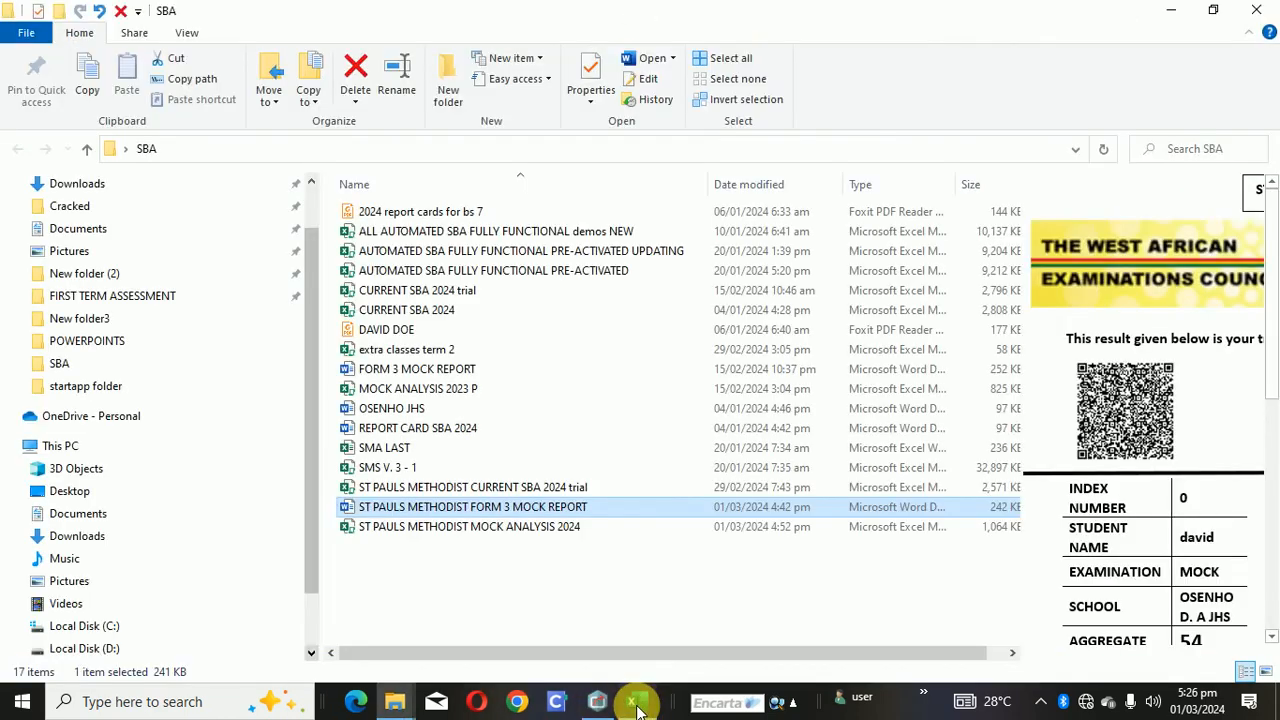
click(638, 705)
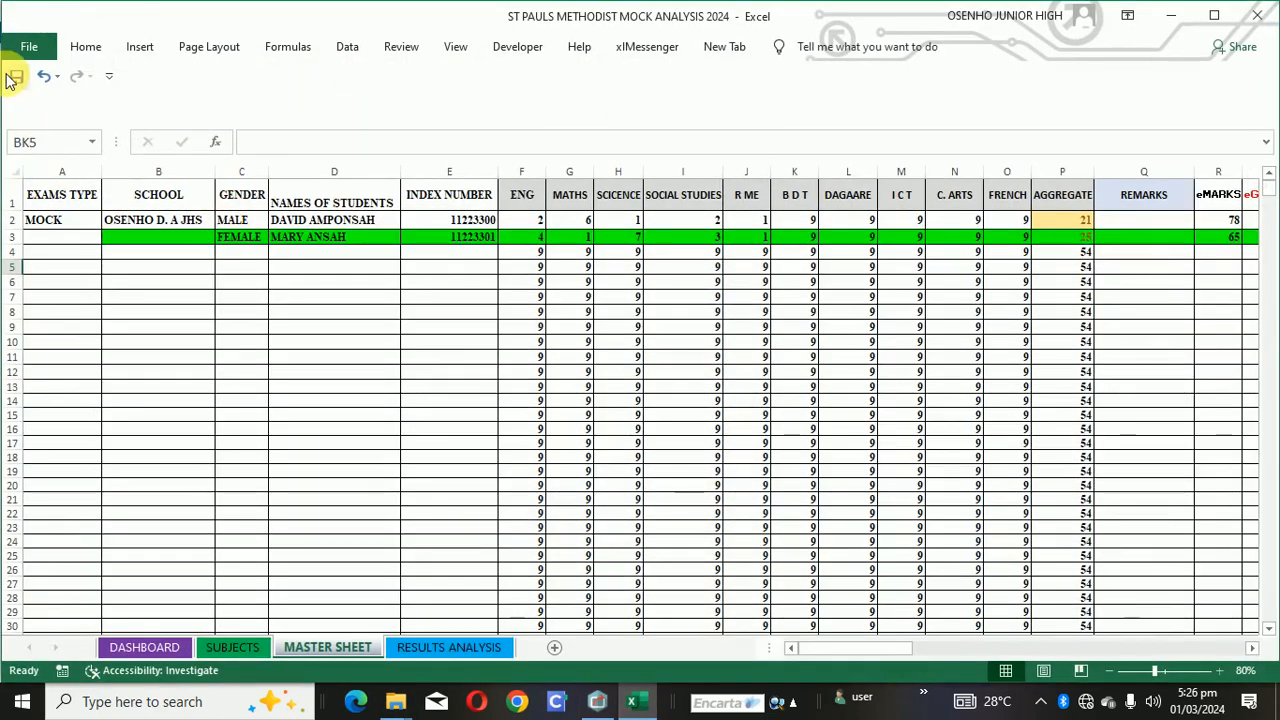
click(14, 77)
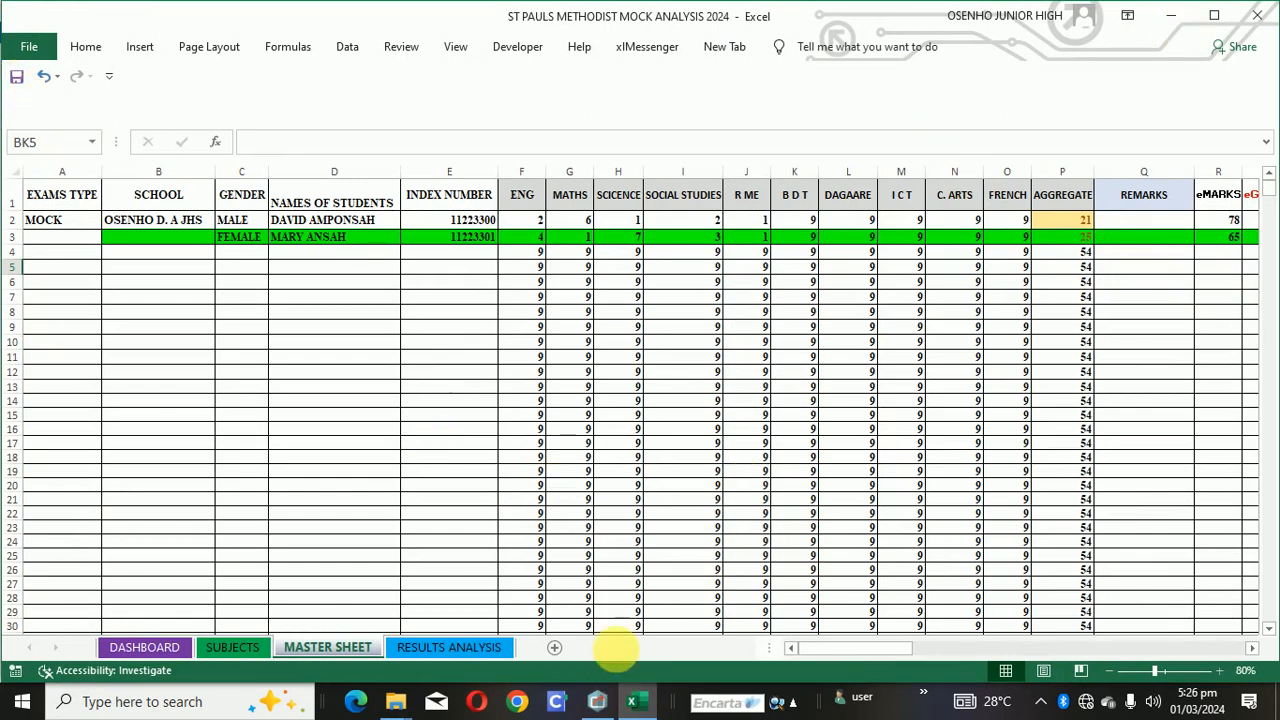
- Minimize the workbook and reopen the ST PAULS METHODIST FORM 3 MOCK REPORT in Word without running the SQL command
click(1173, 17)
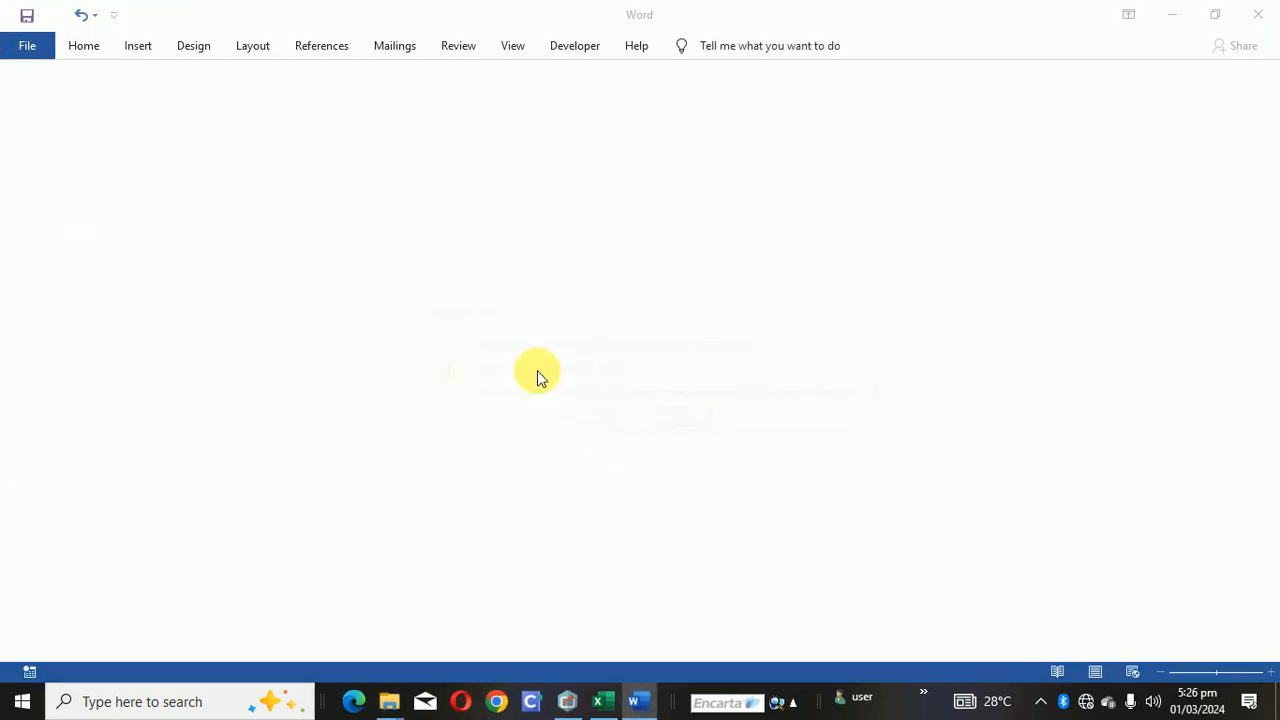
click(683, 420)
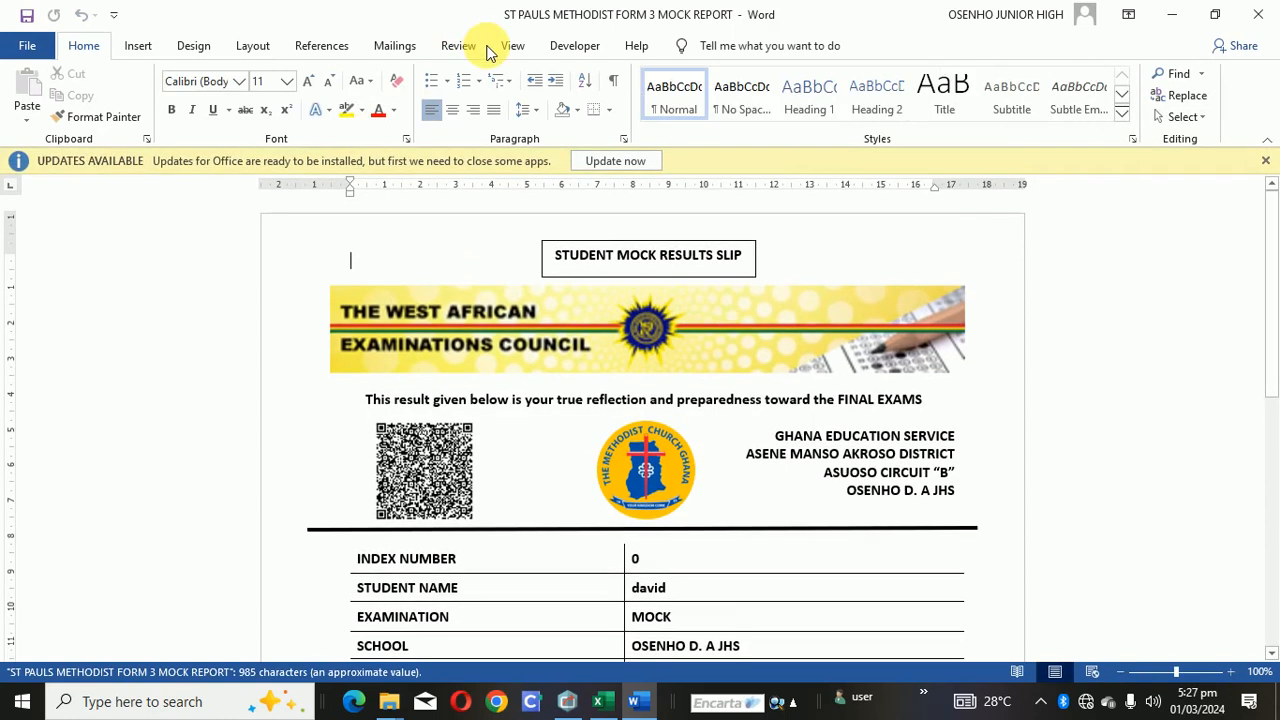
- Start selecting mail merge recipients from an existing list and browse to the SBA folder on the Desktop
click(408, 50)
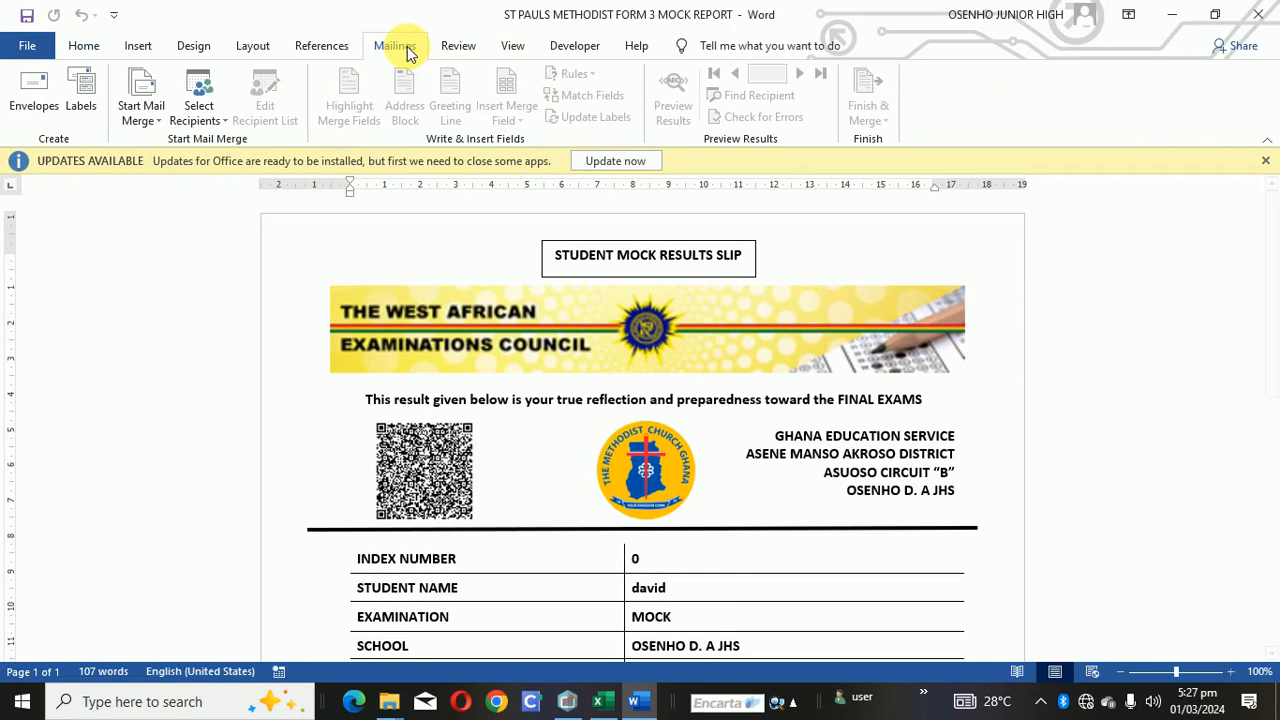
click(228, 110)
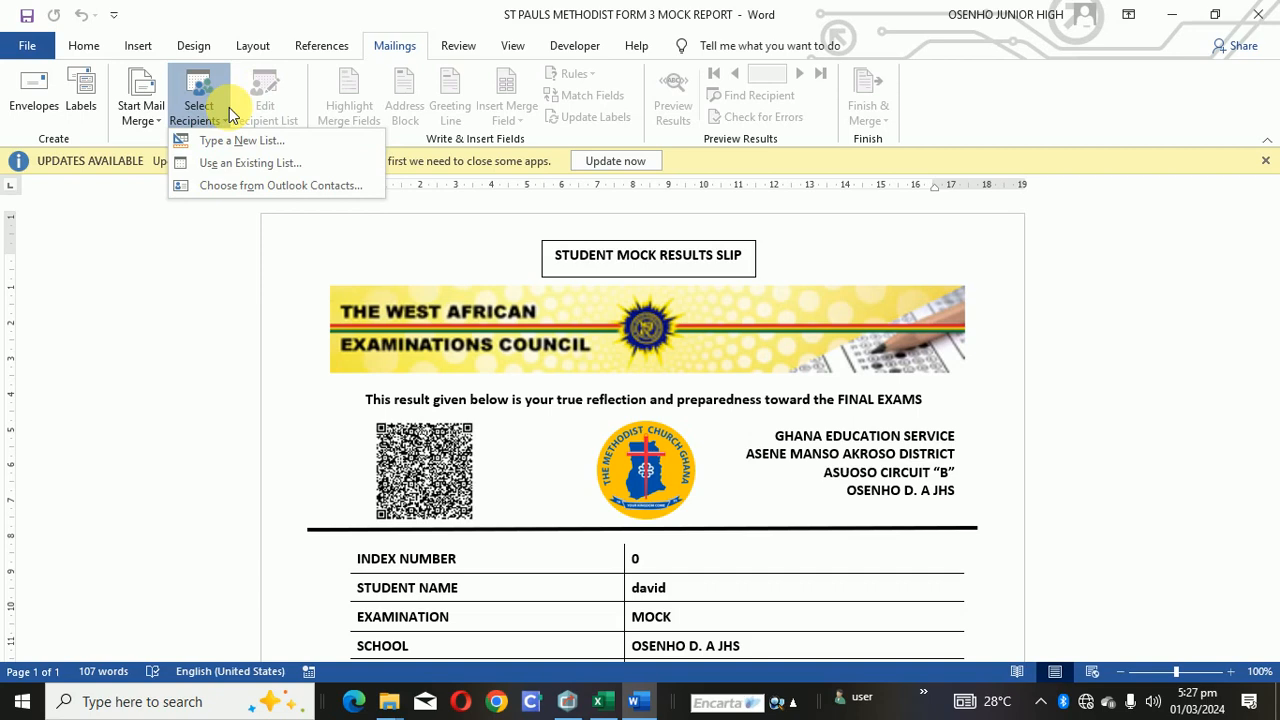
click(252, 168)
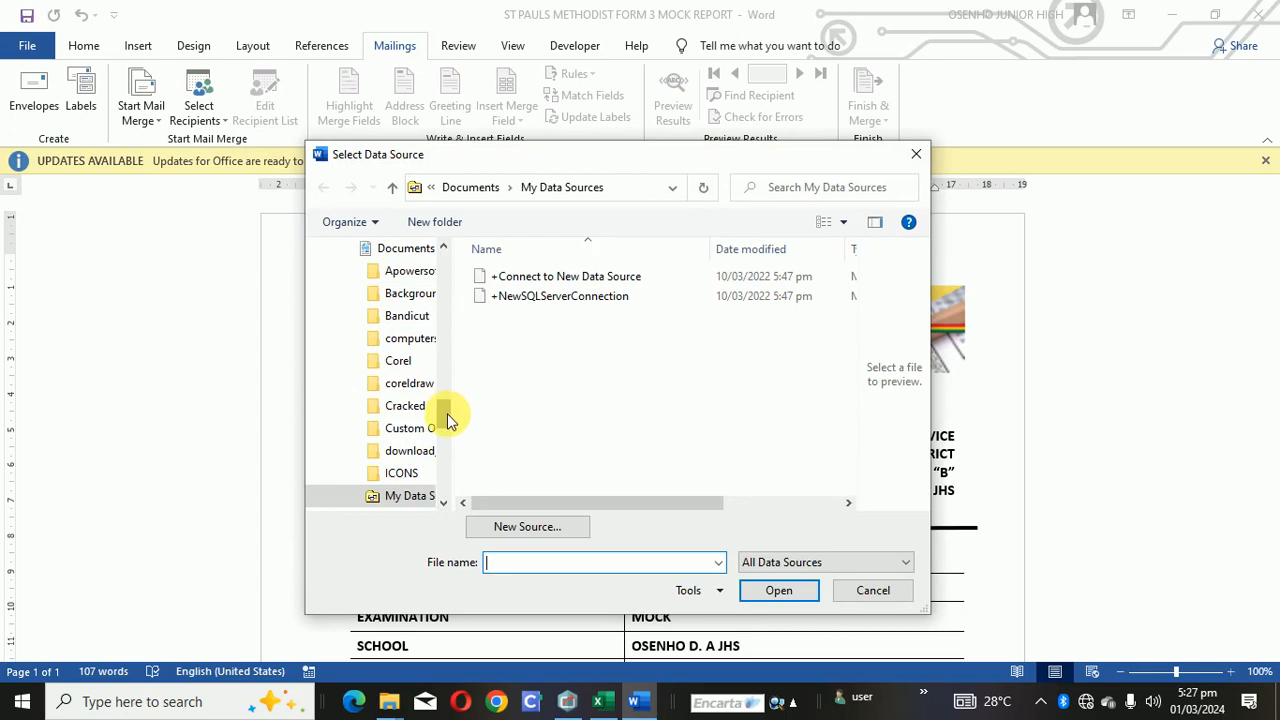
drag(447, 413, 446, 252)
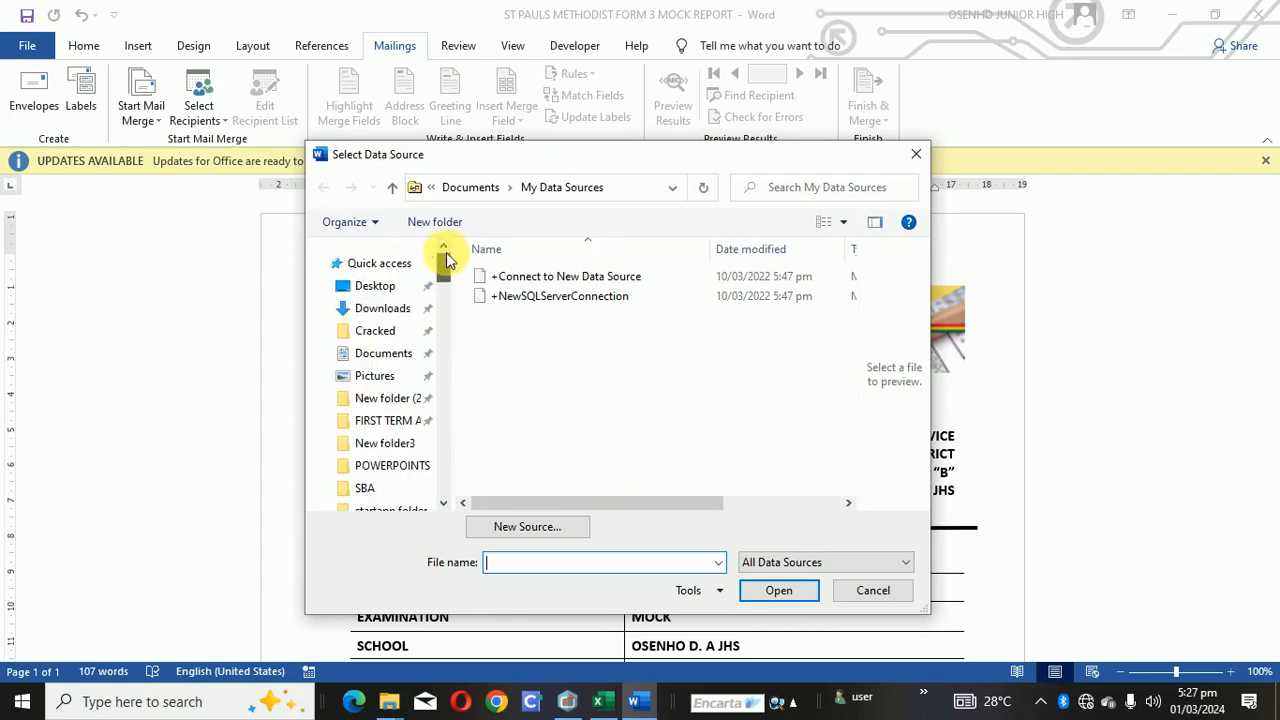
click(376, 287)
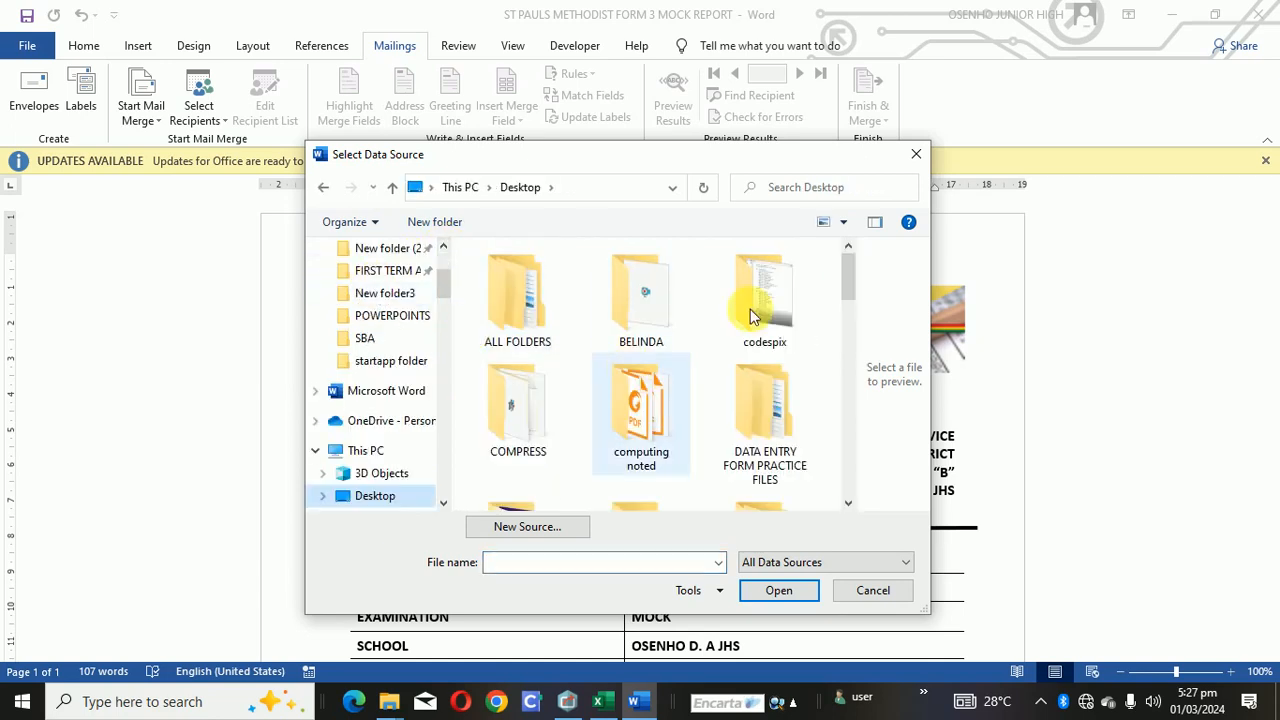
drag(848, 284, 848, 388)
double_click(766, 352)
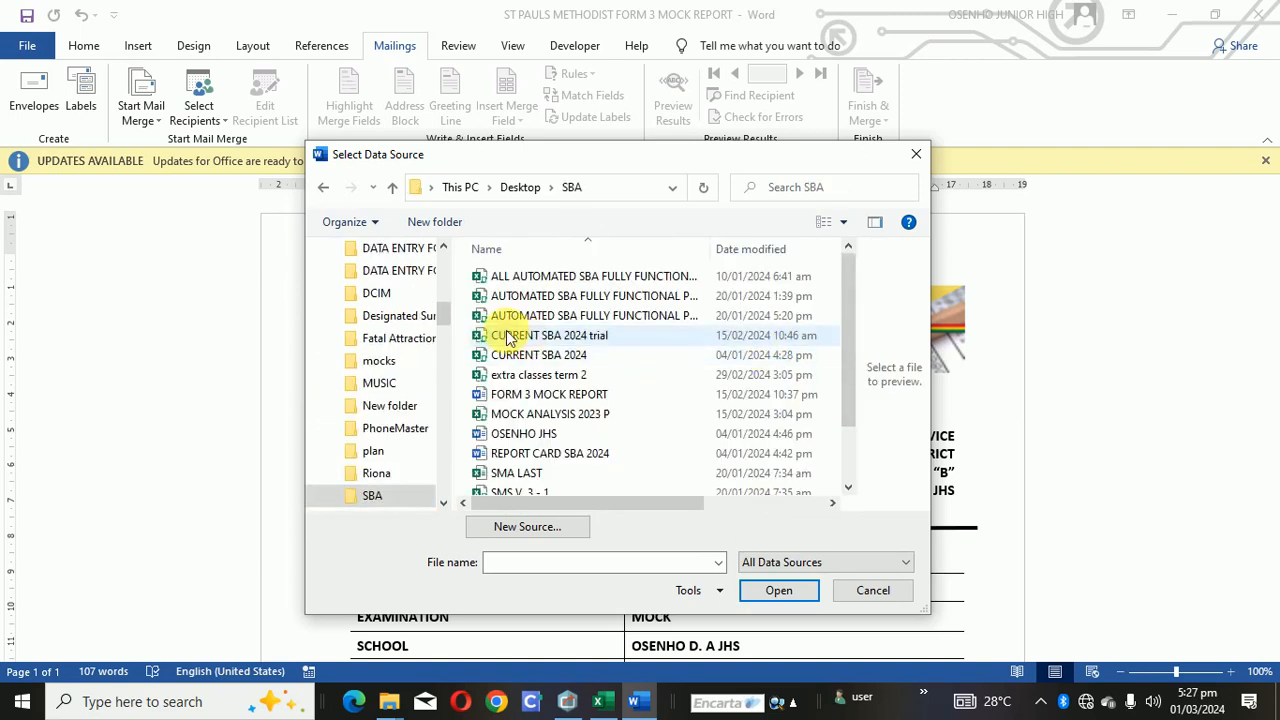
- Connect the ST PAULS METHODIST MOCK ANALYSIS 2024 workbook as the data source, using its 'MASTER SHEET$' table with column headers
click(847, 380)
drag(847, 380, 848, 453)
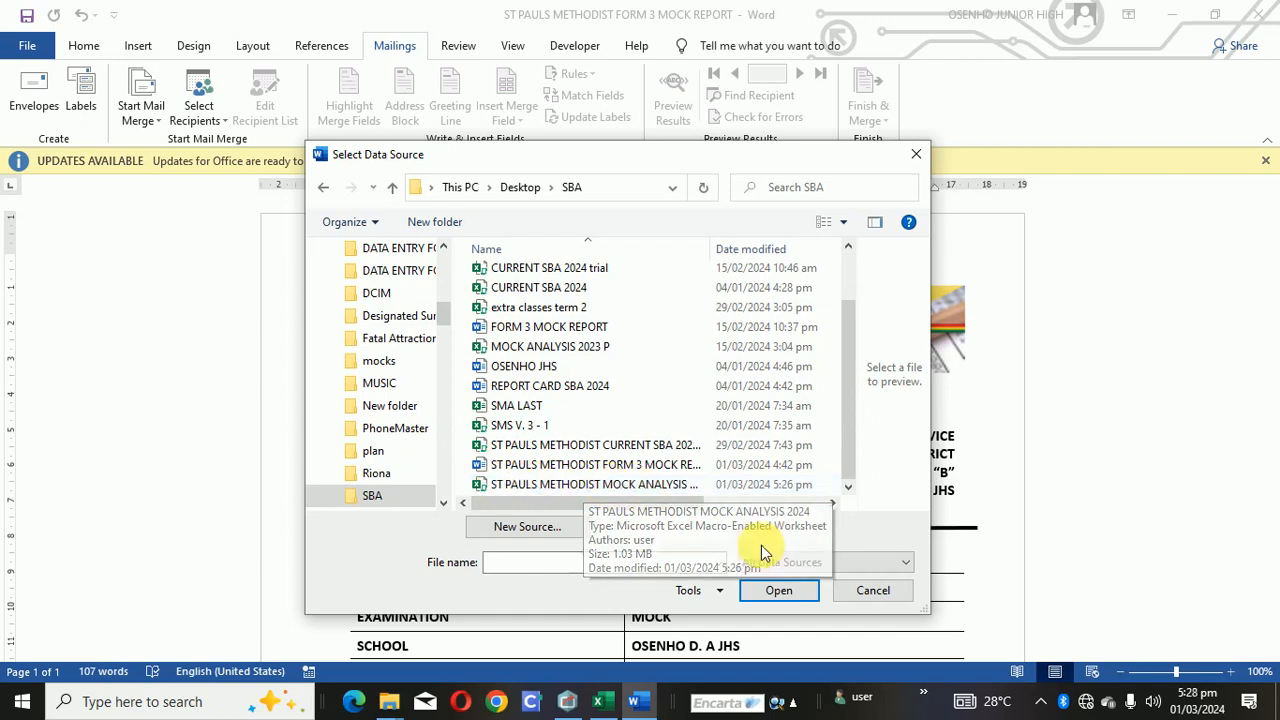
click(680, 487)
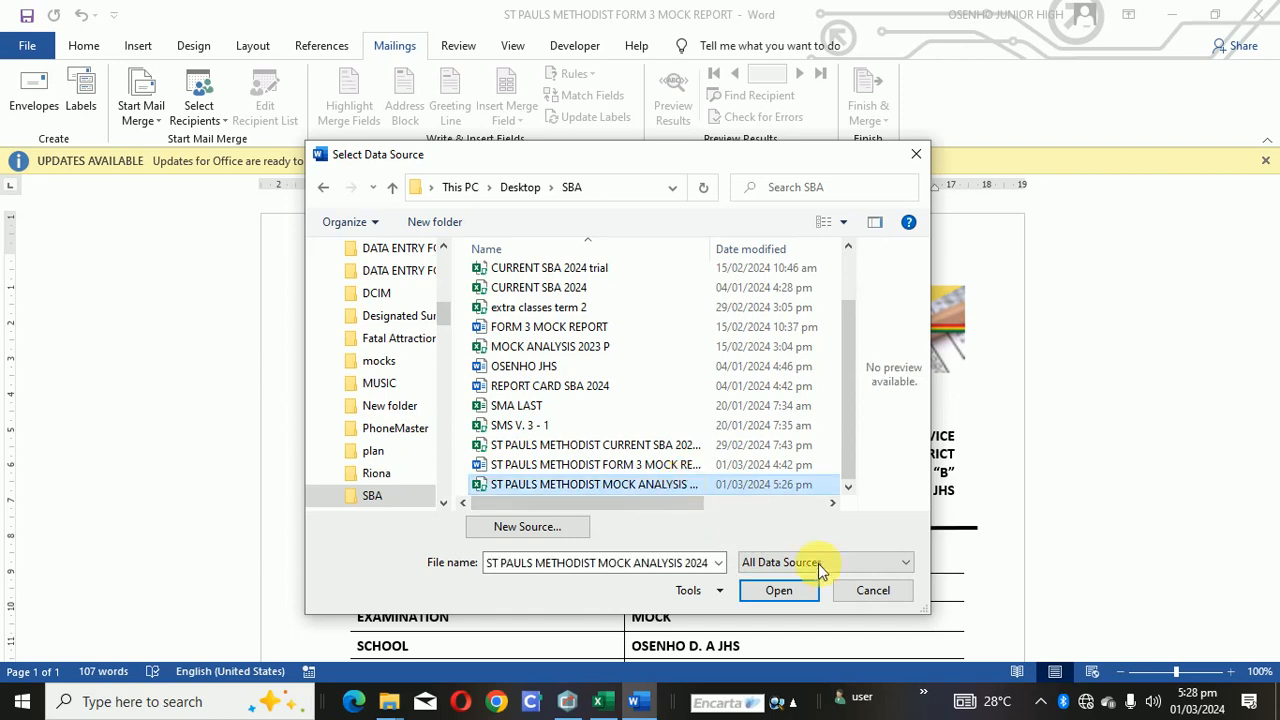
click(786, 591)
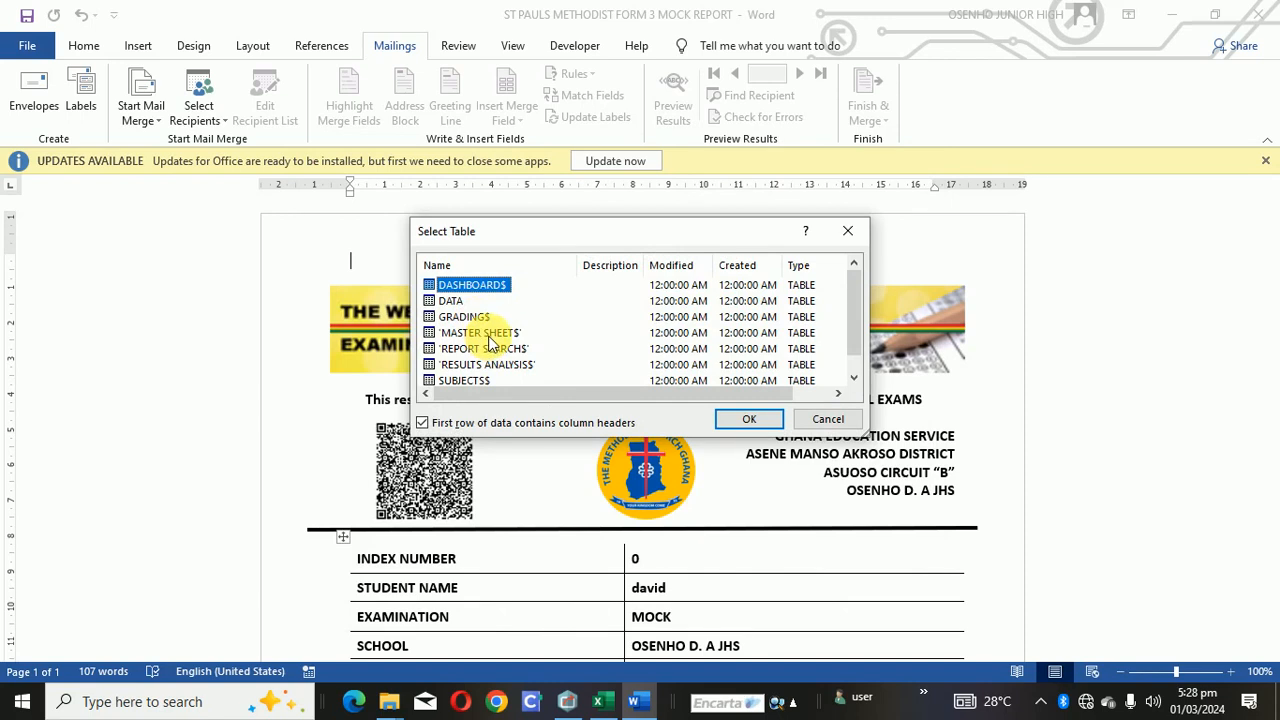
click(485, 334)
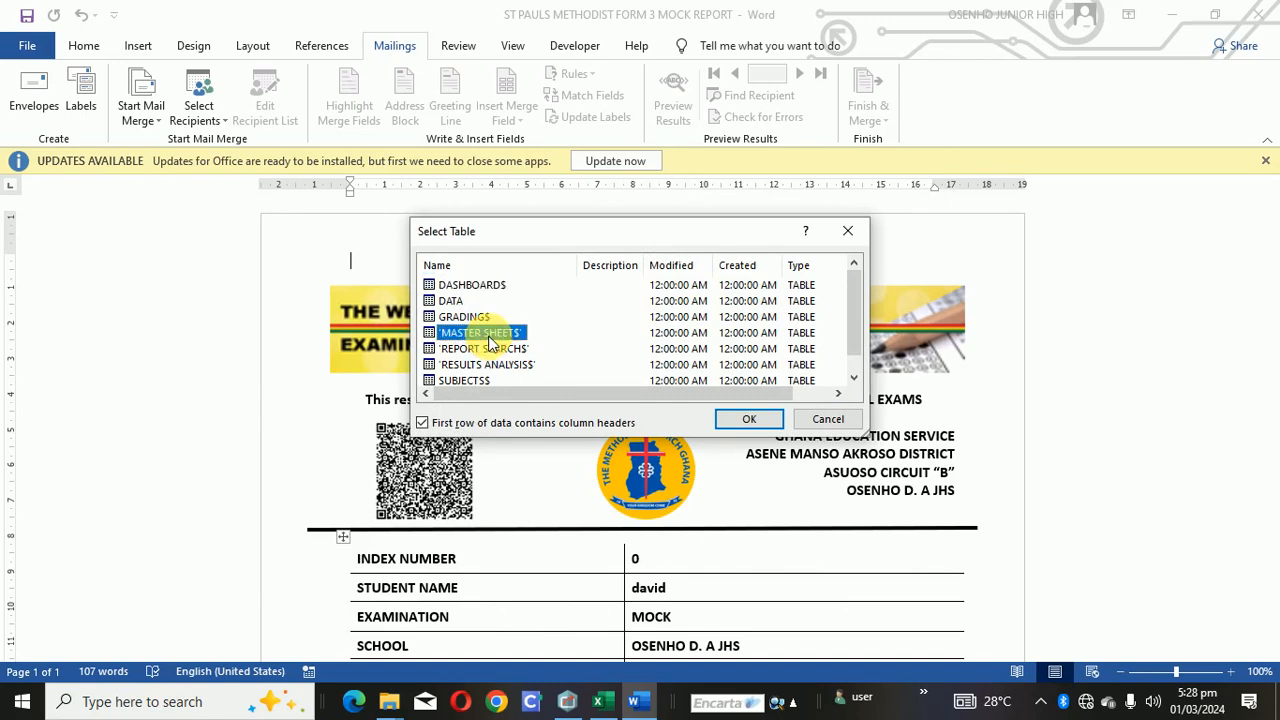
click(737, 424)
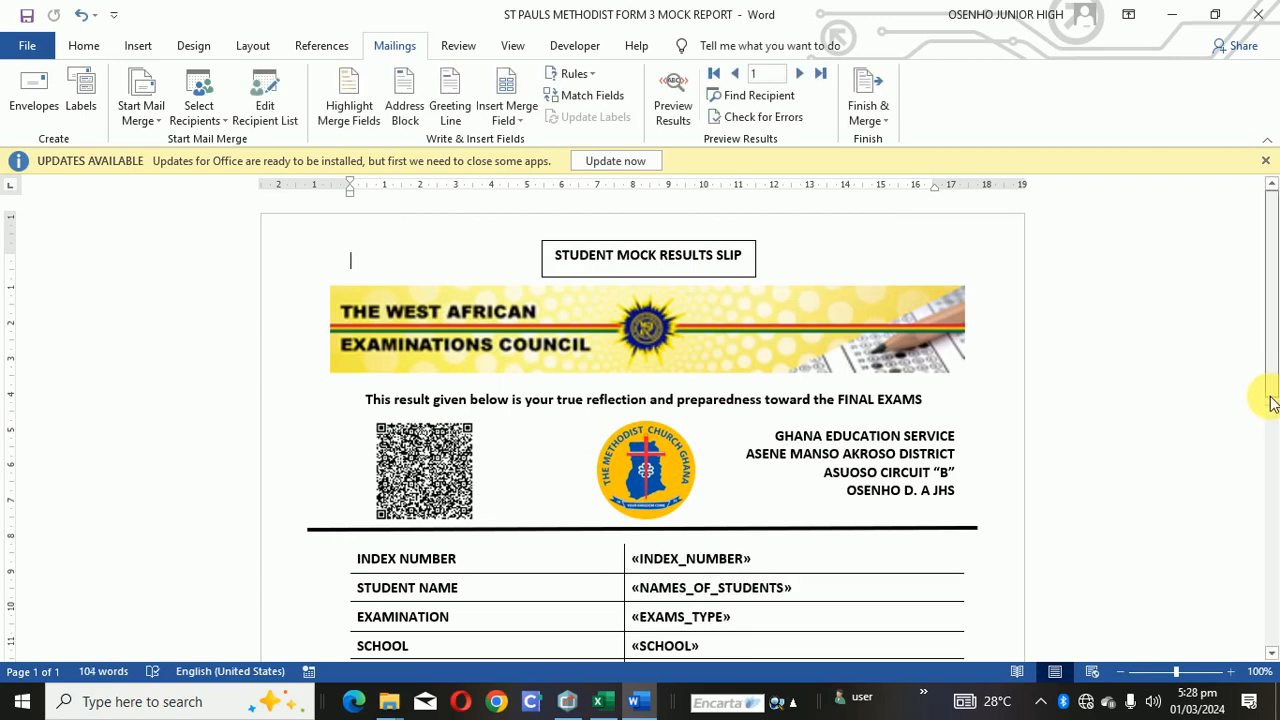
- Compare the slip's merge fields with the first student's merged data, leaving the results preview switched on
drag(1269, 400, 1272, 443)
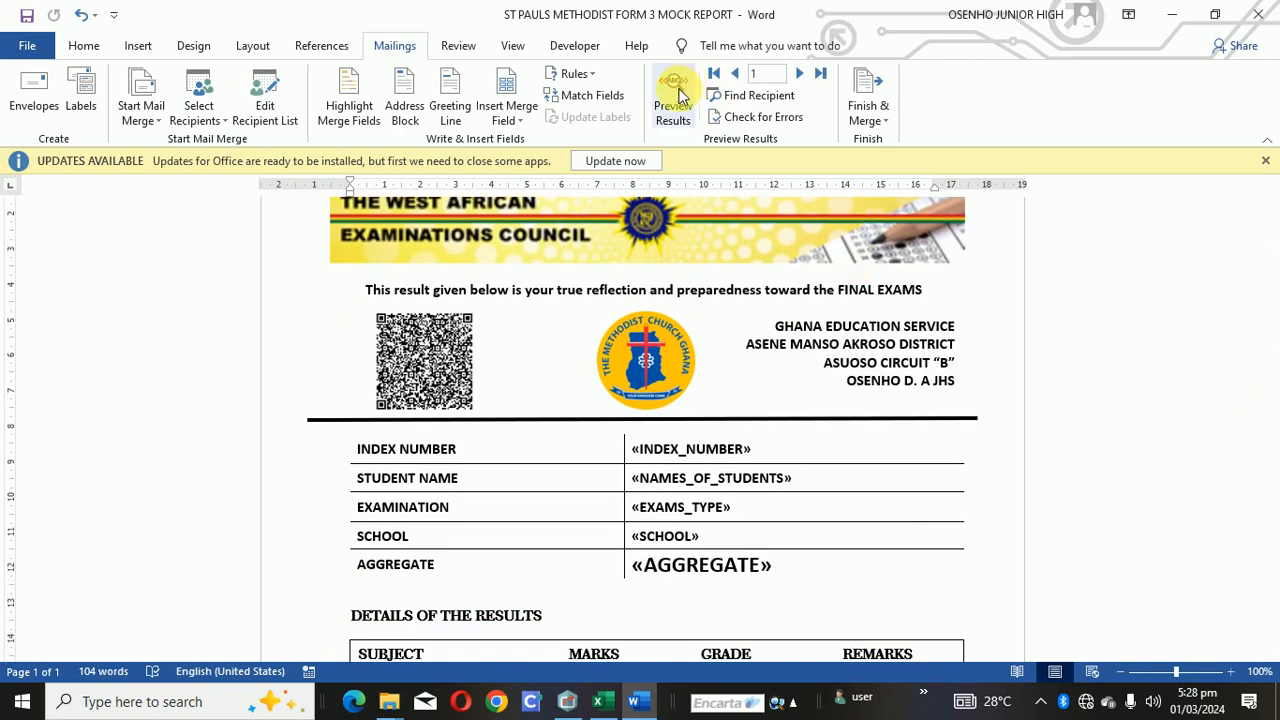
click(676, 100)
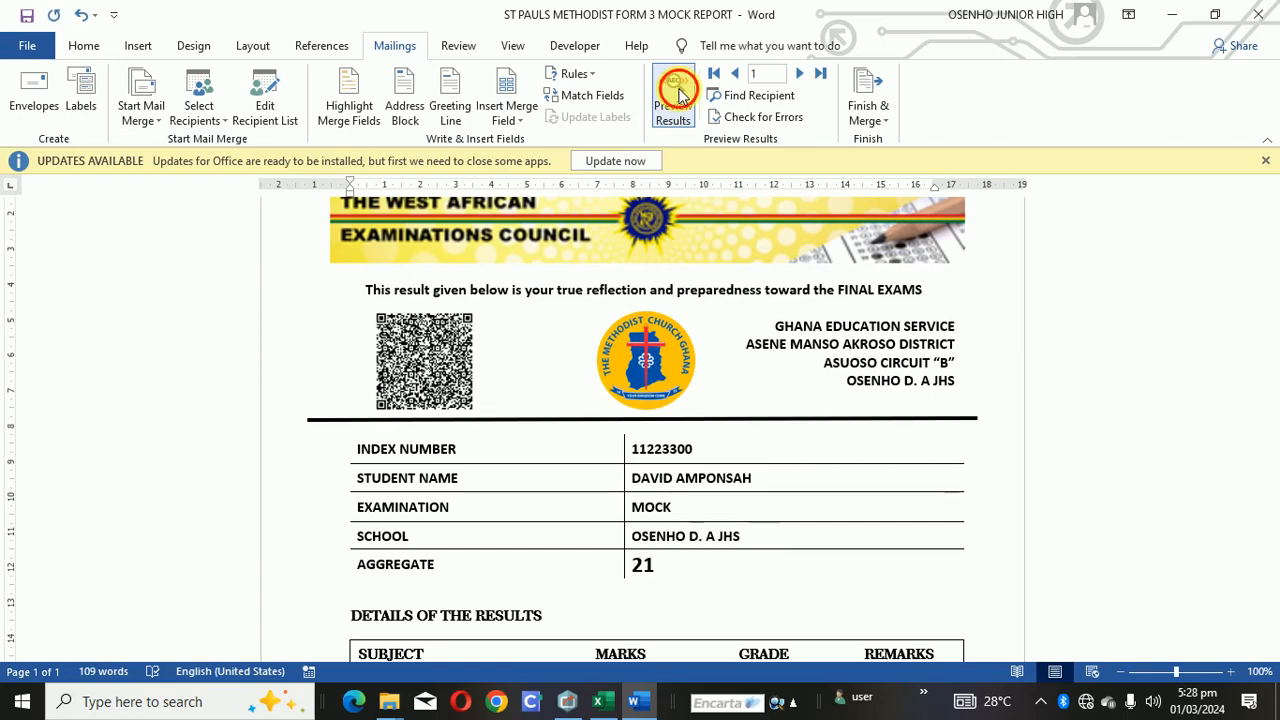
click(676, 100)
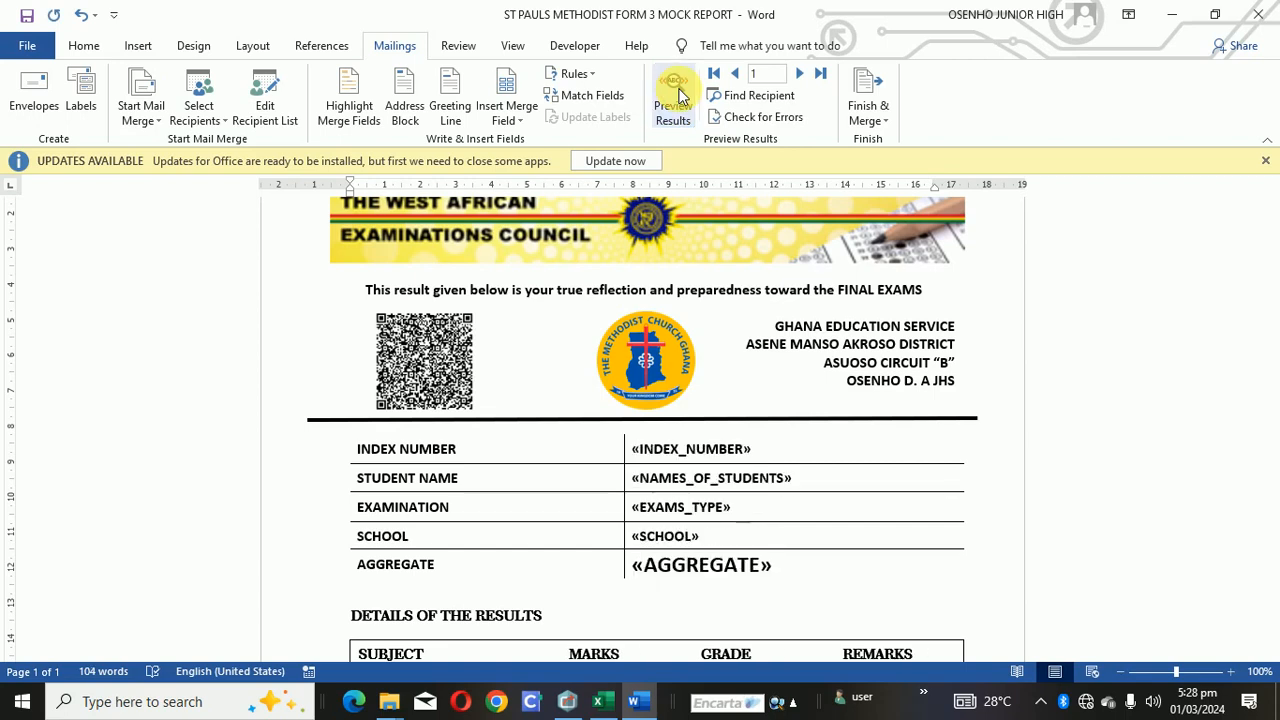
click(676, 100)
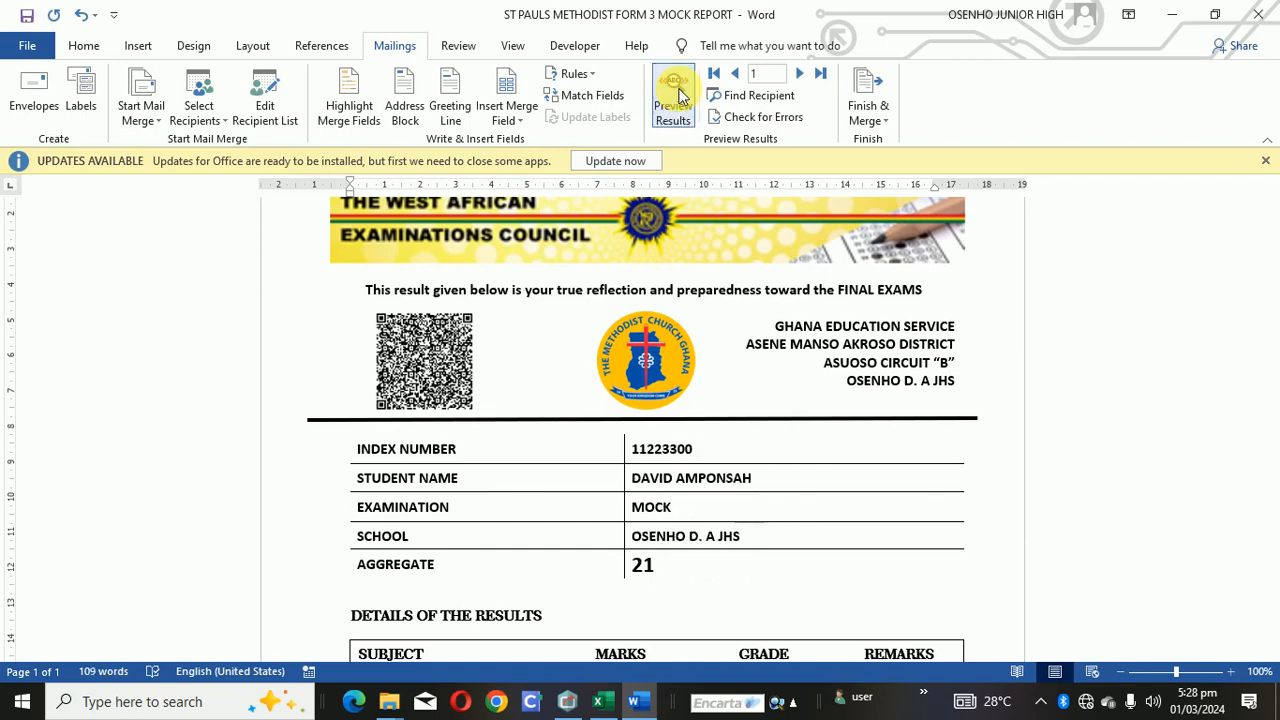
click(676, 98)
click(676, 98)
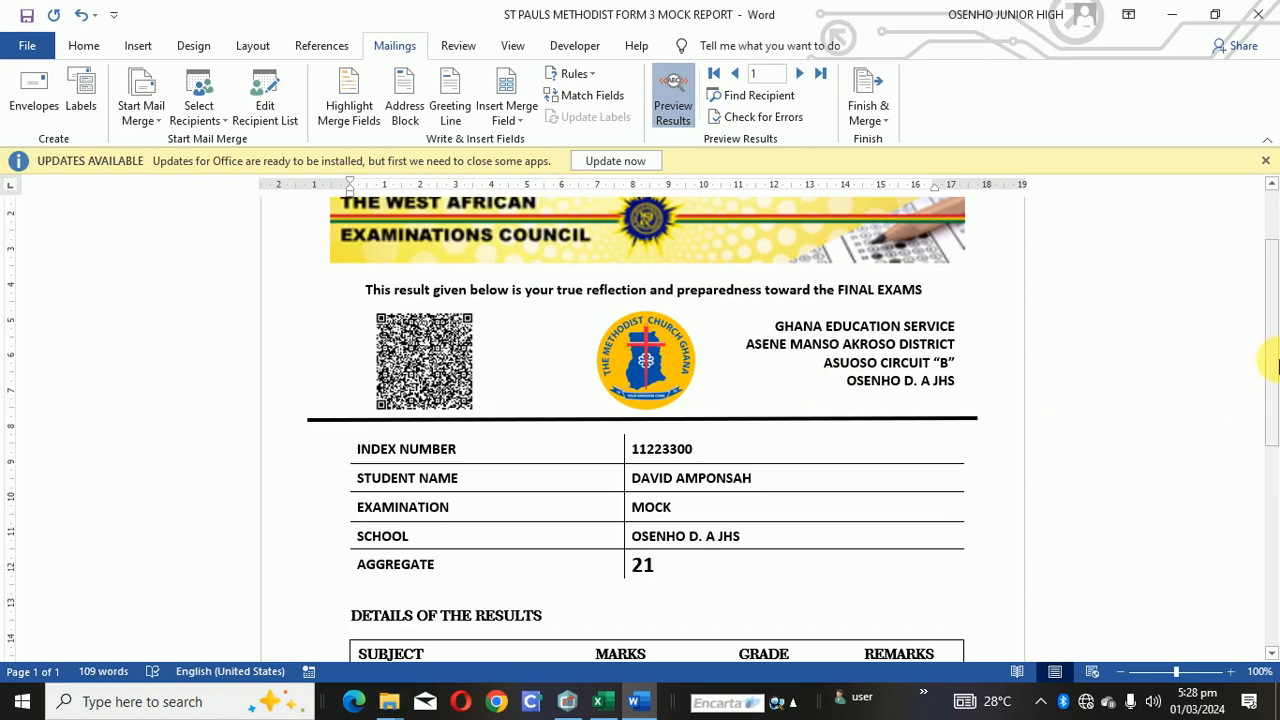
- Review the first student's merged results slip from the school details down to the subject marks, grades and remarks
scroll(957, 329, down, 1)
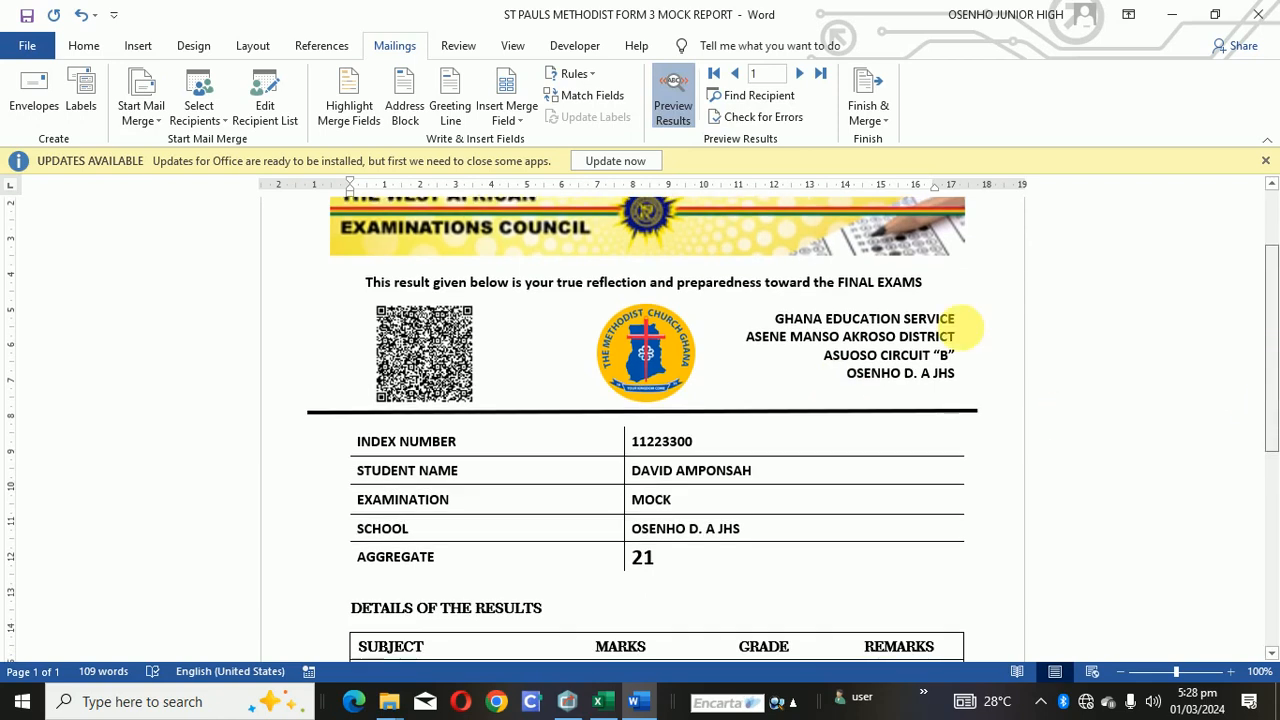
click(860, 333)
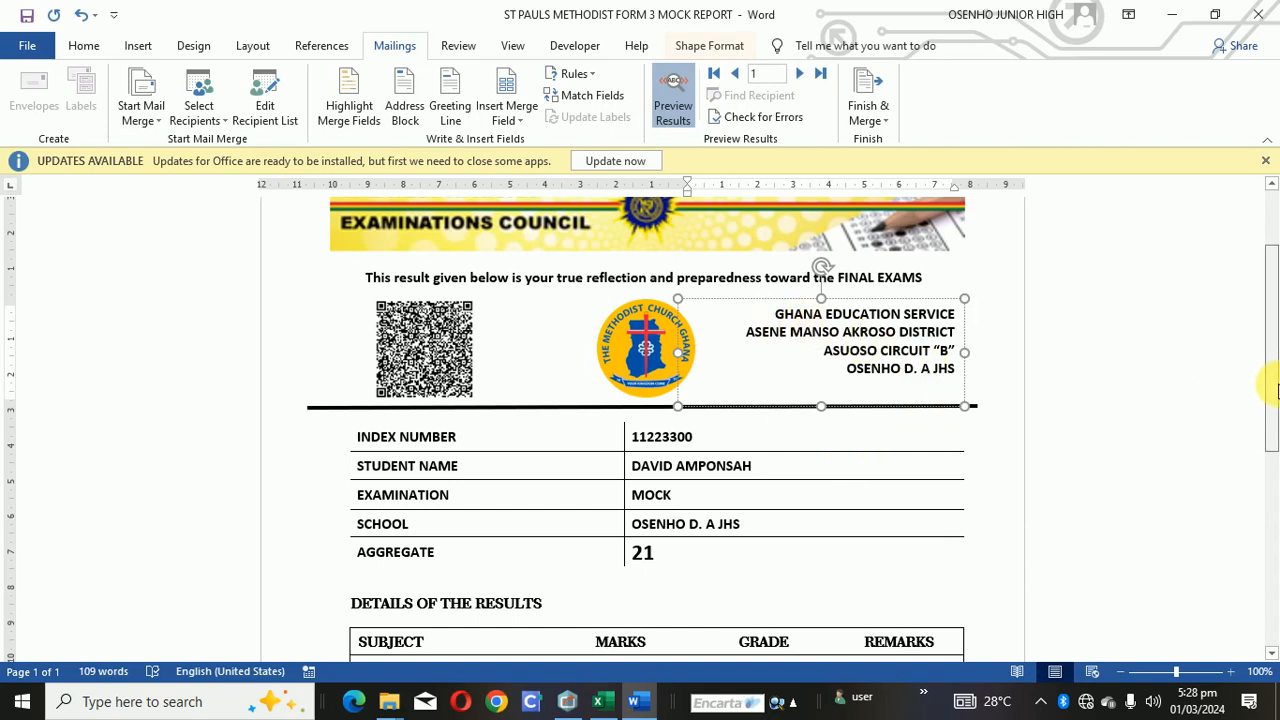
drag(1276, 385, 1271, 423)
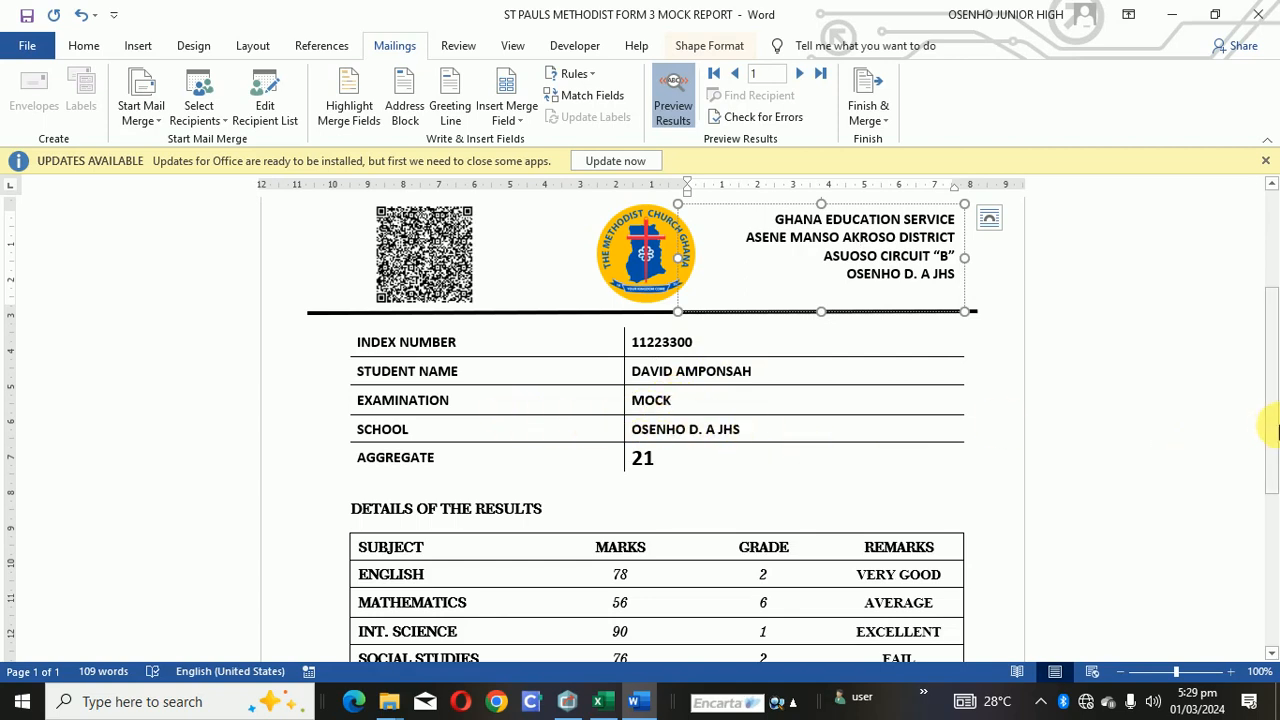
drag(1272, 428, 1270, 472)
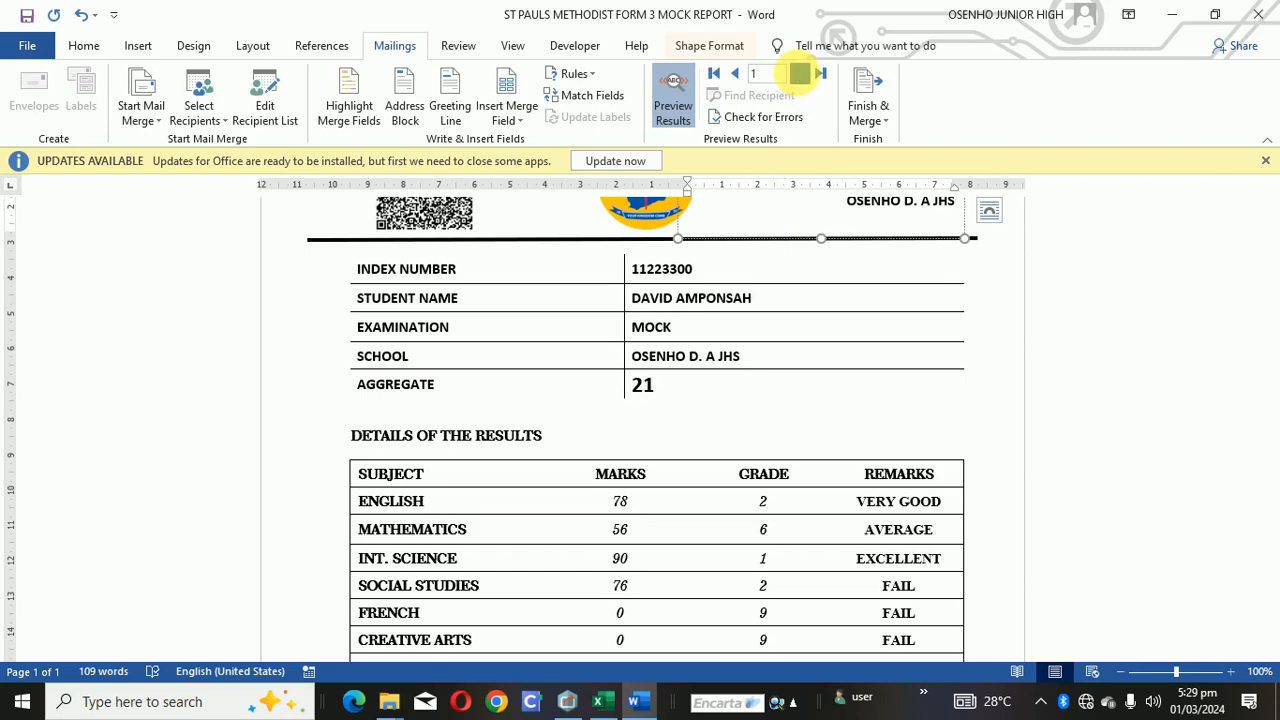
- Preview the second student's merged slip through to the headteacher sign and stamp area, and check its print preview without printing
click(800, 76)
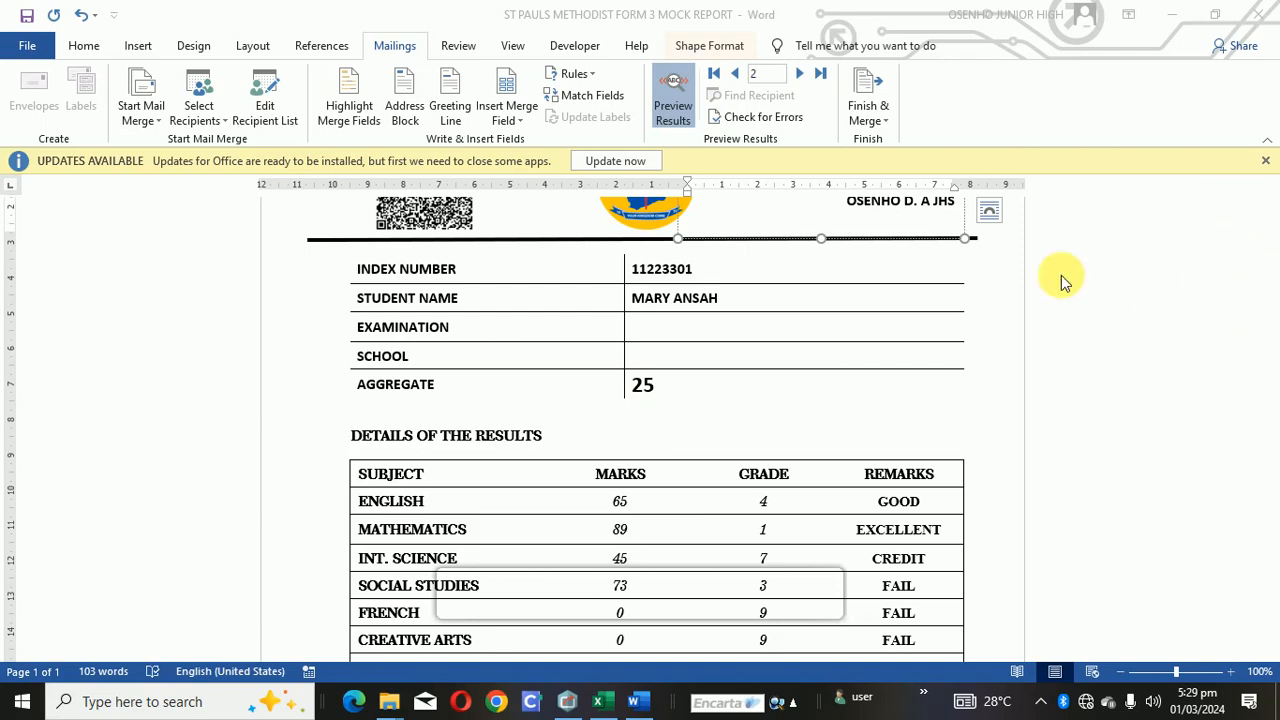
click(1167, 388)
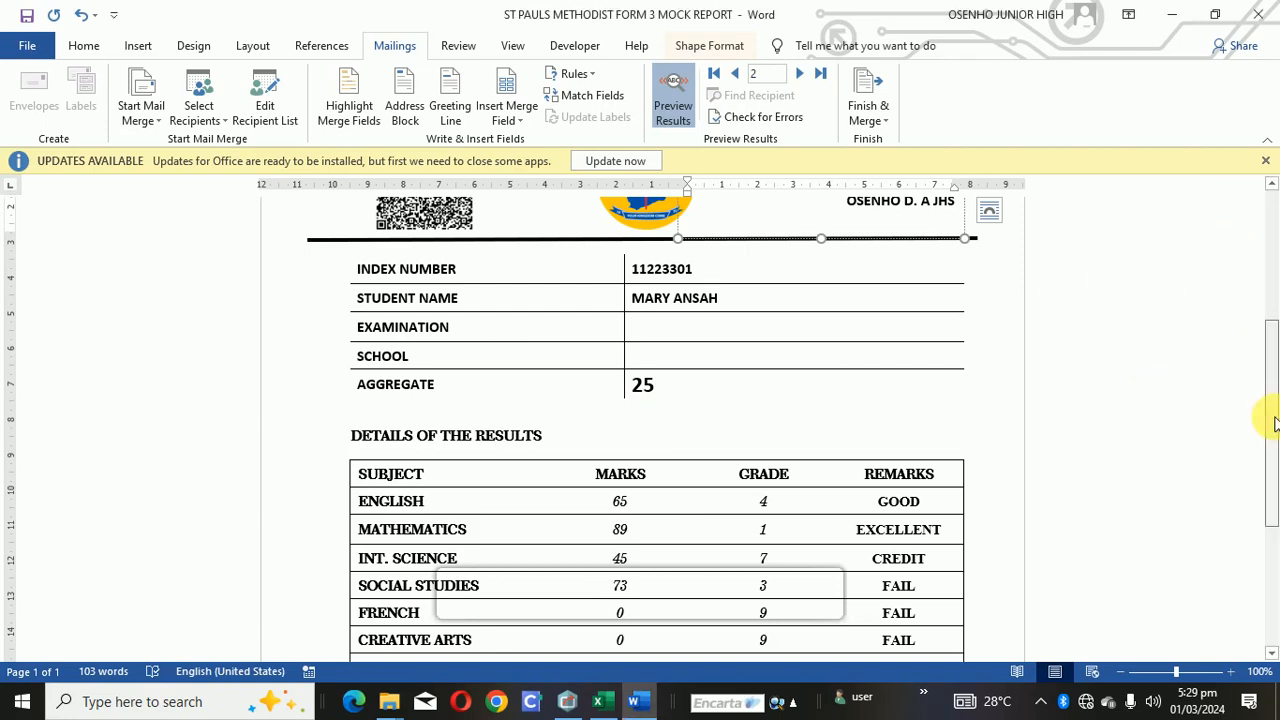
scroll(1270, 500, down, 2)
scroll(1270, 530, down, 3)
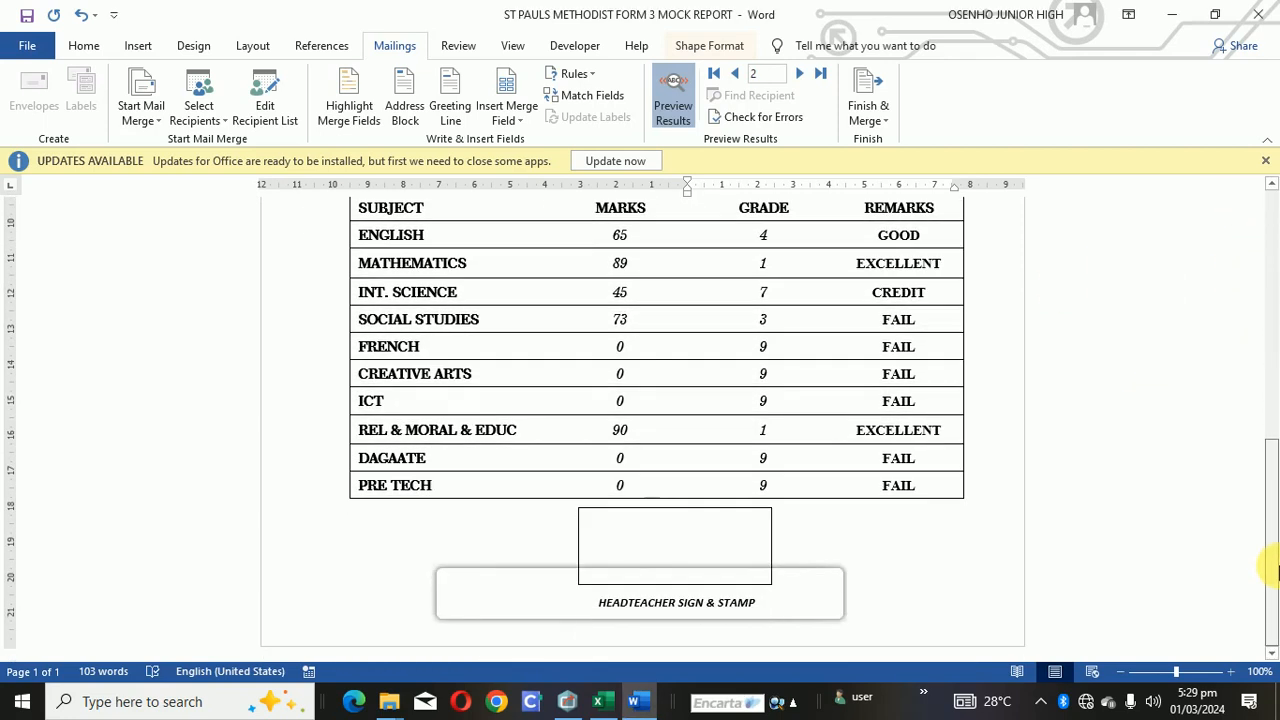
scroll(1275, 480, up, 10)
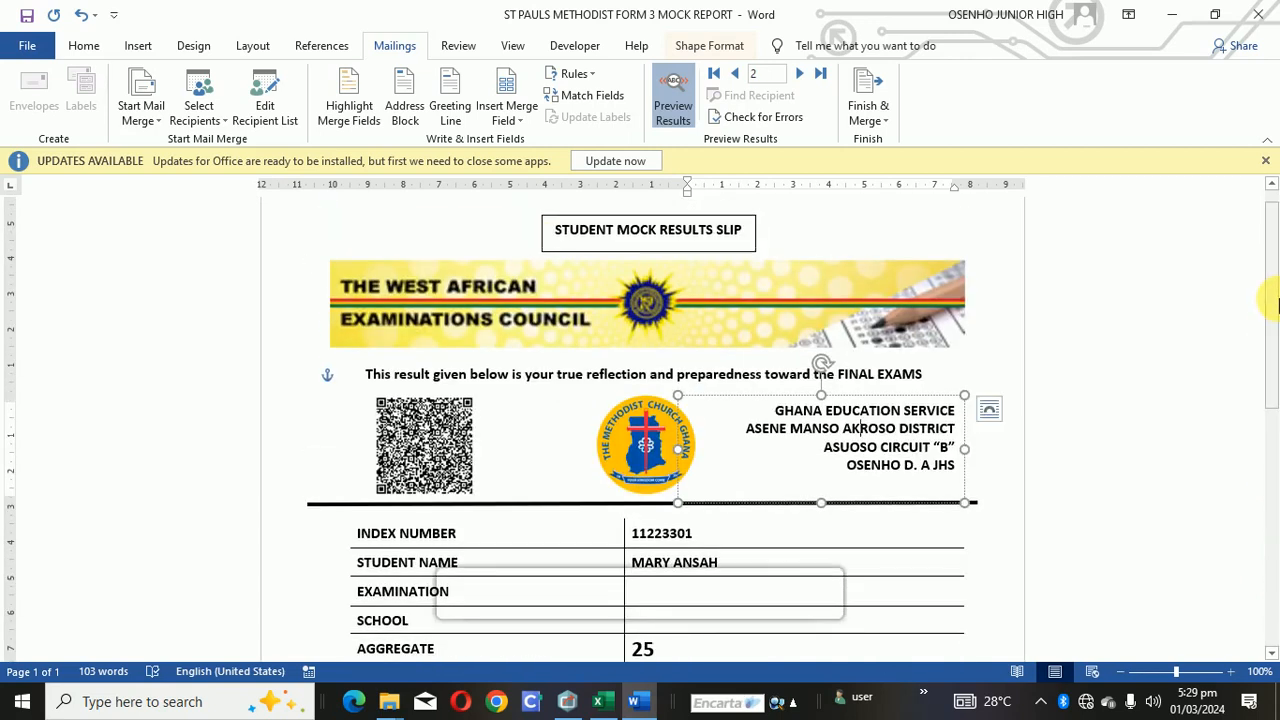
click(1155, 258)
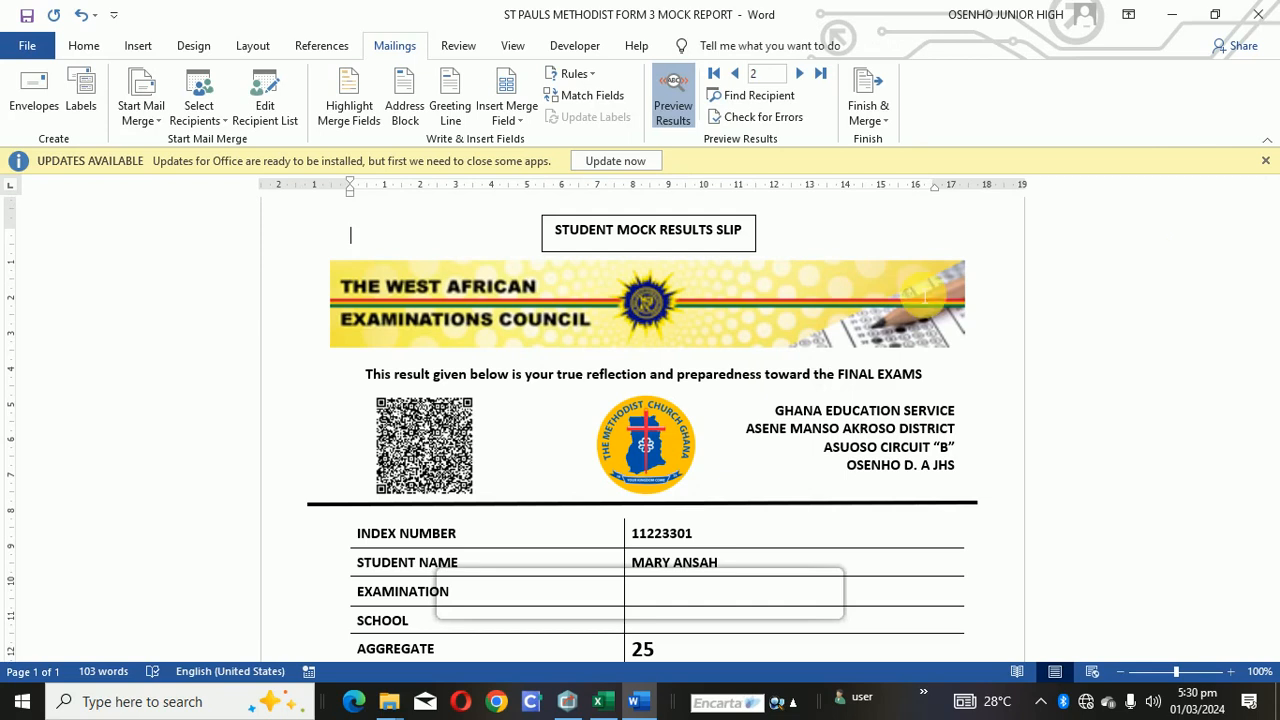
key(ctrl+p)
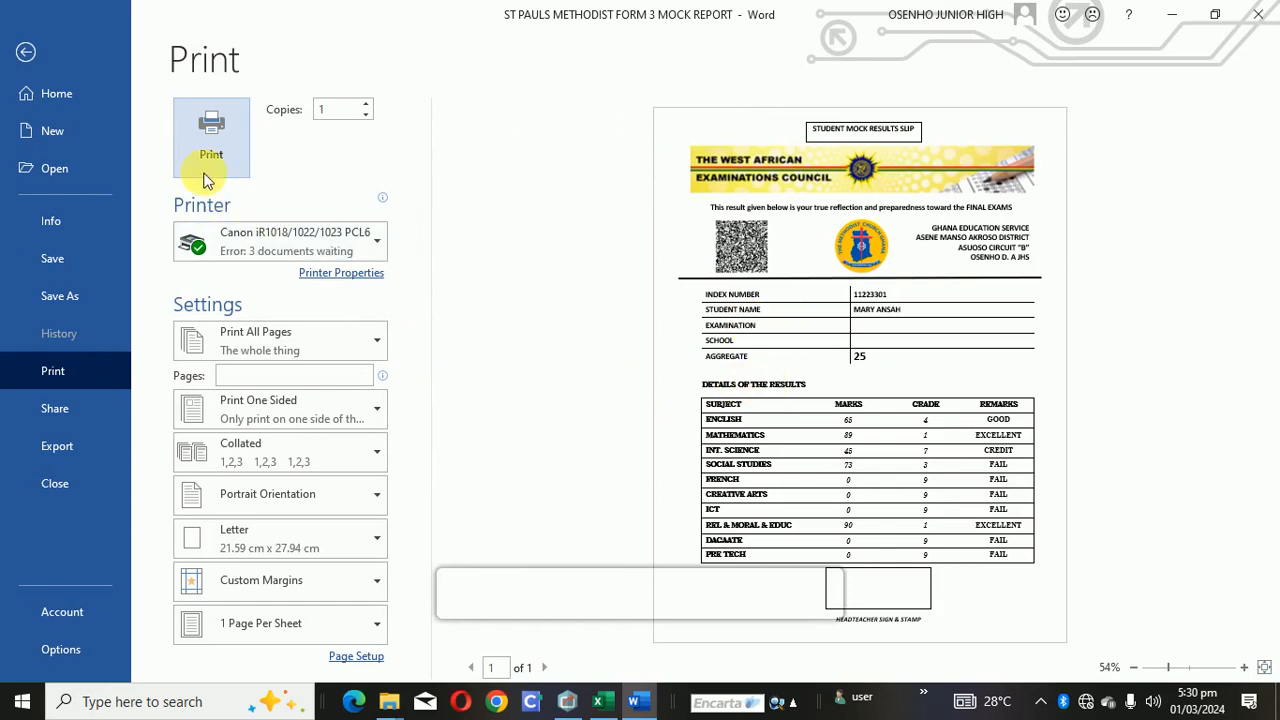
click(24, 52)
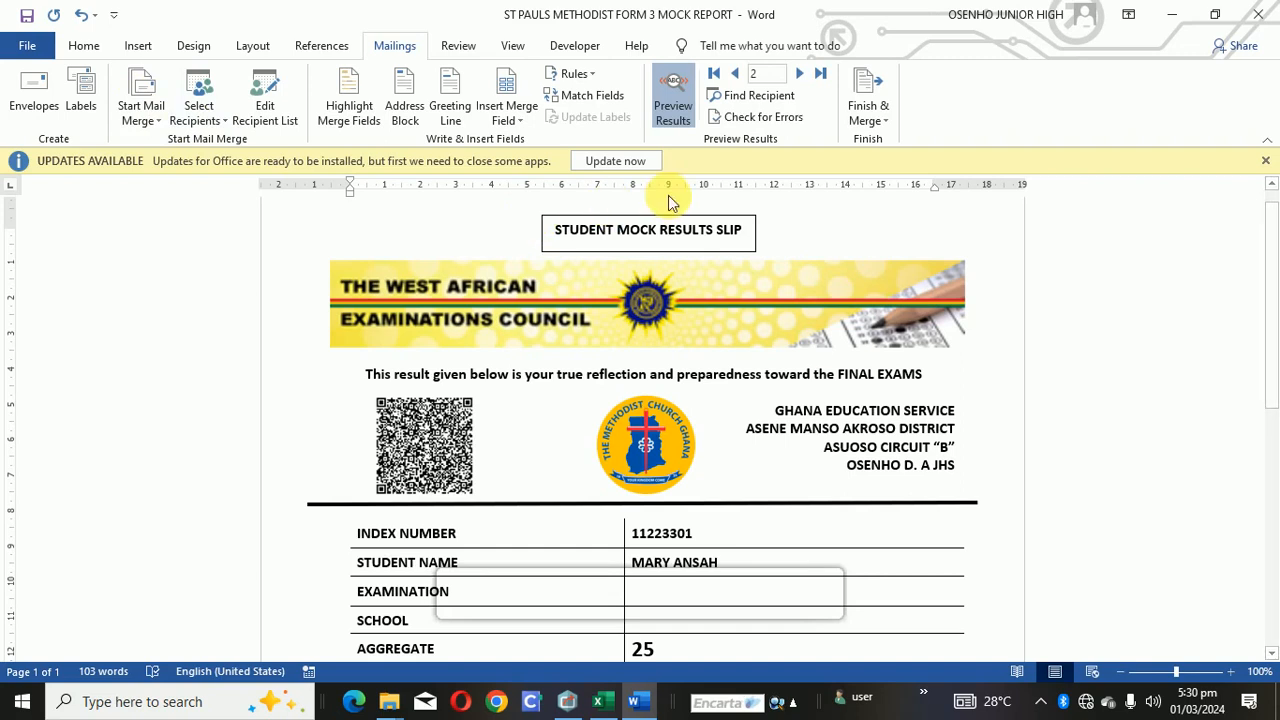
- Finish the merge by printing documents for records 1 to 10
click(868, 117)
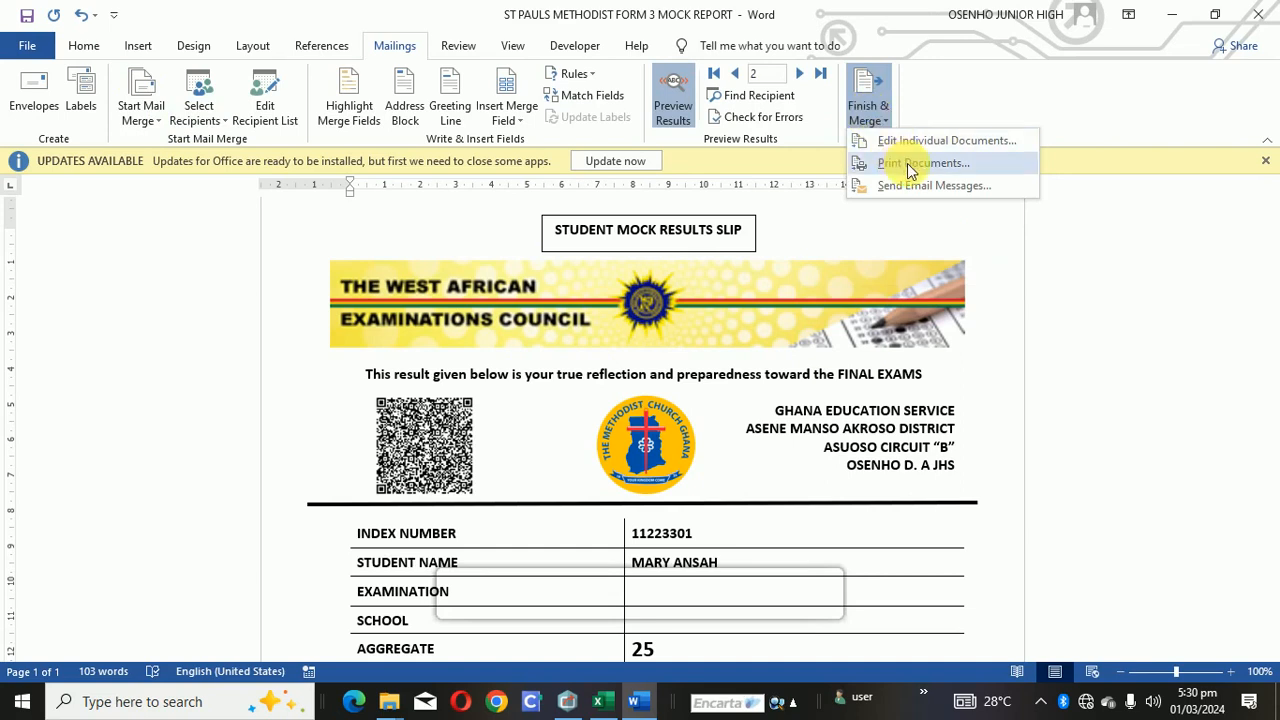
click(908, 168)
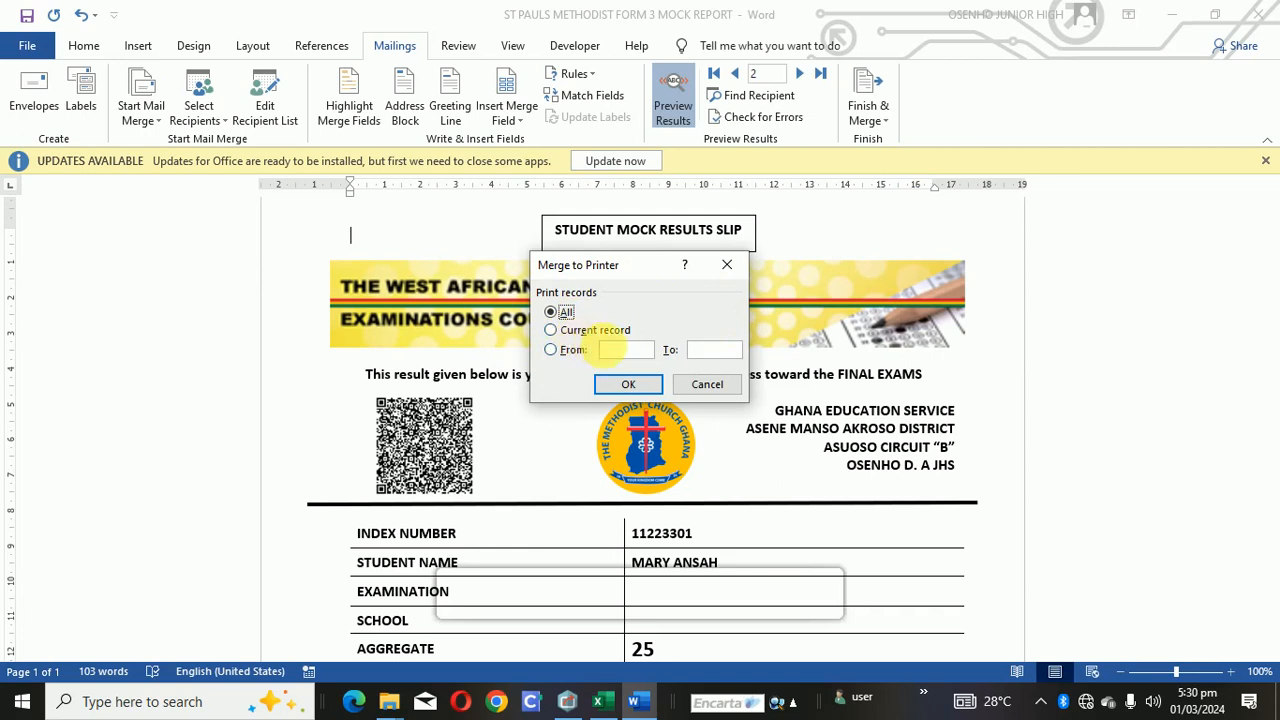
click(552, 351)
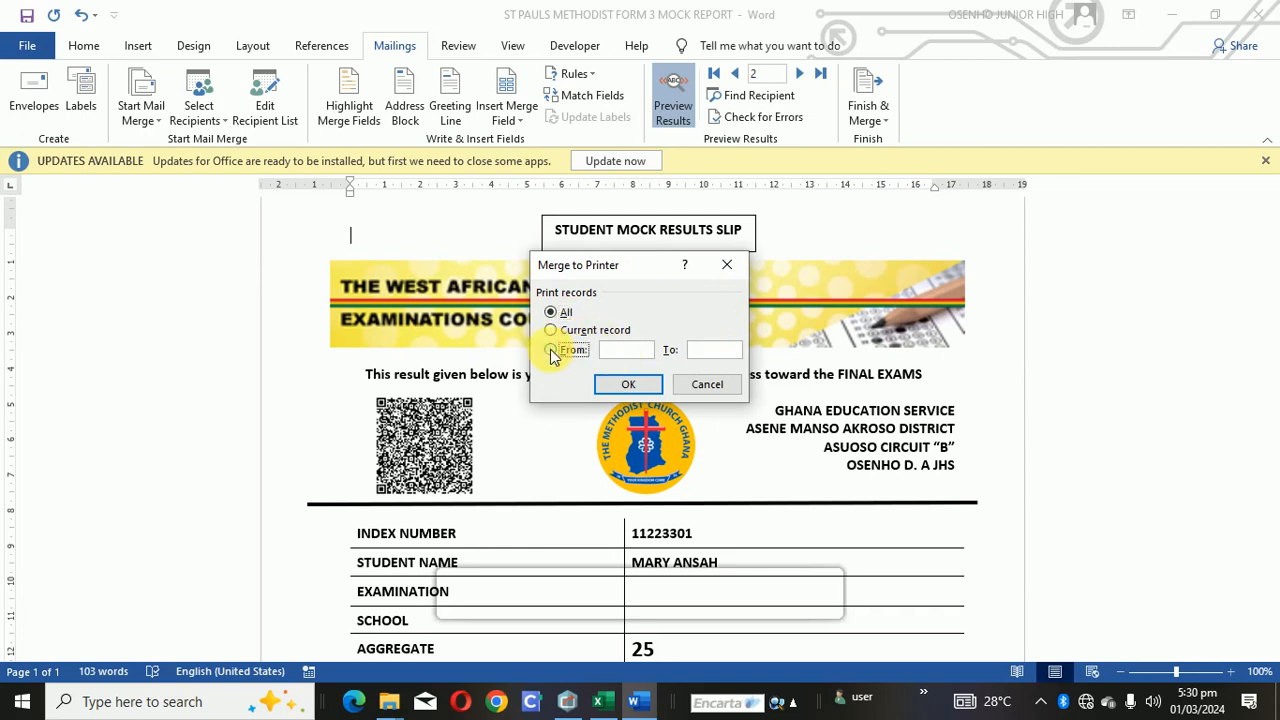
text(1)
click(705, 350)
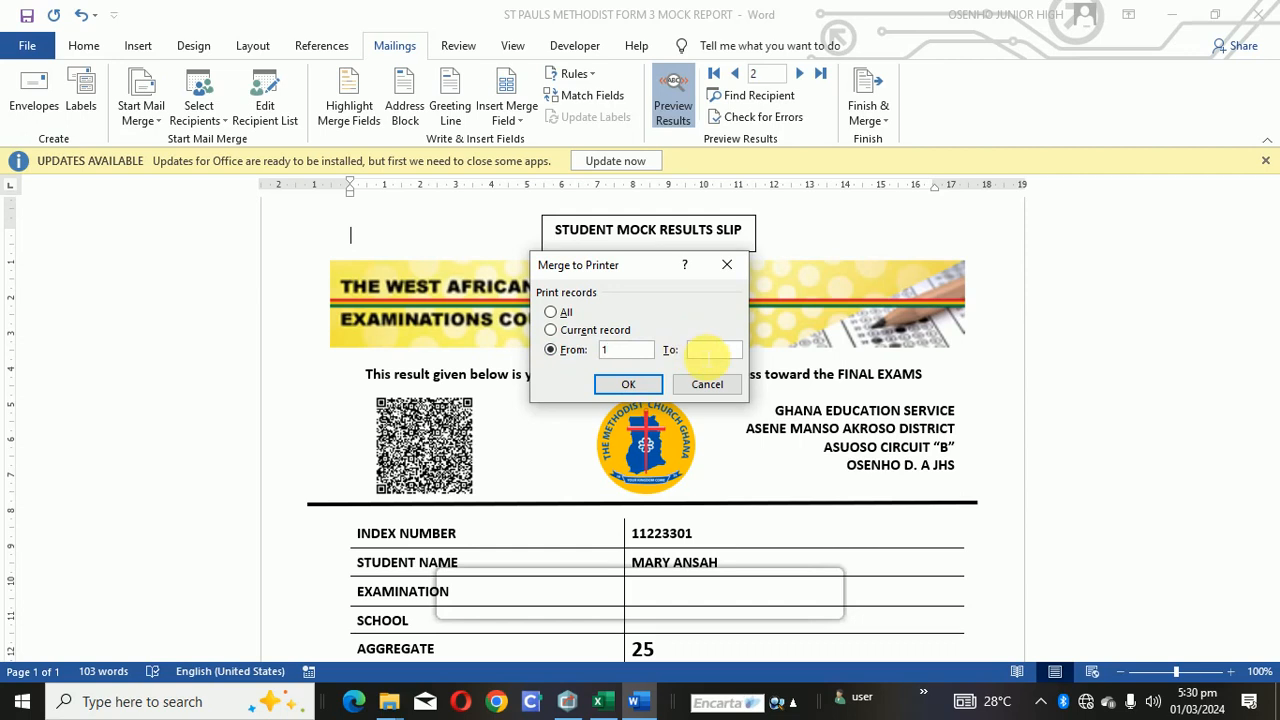
text(10)
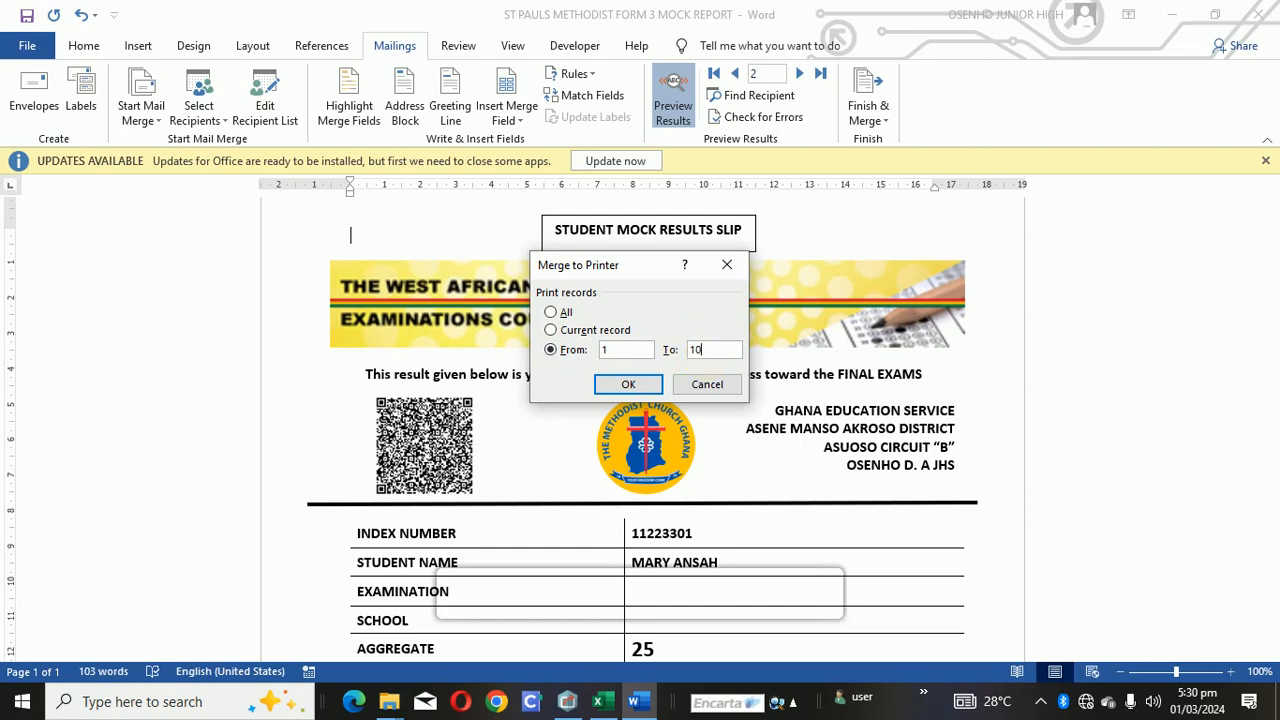
click(630, 386)
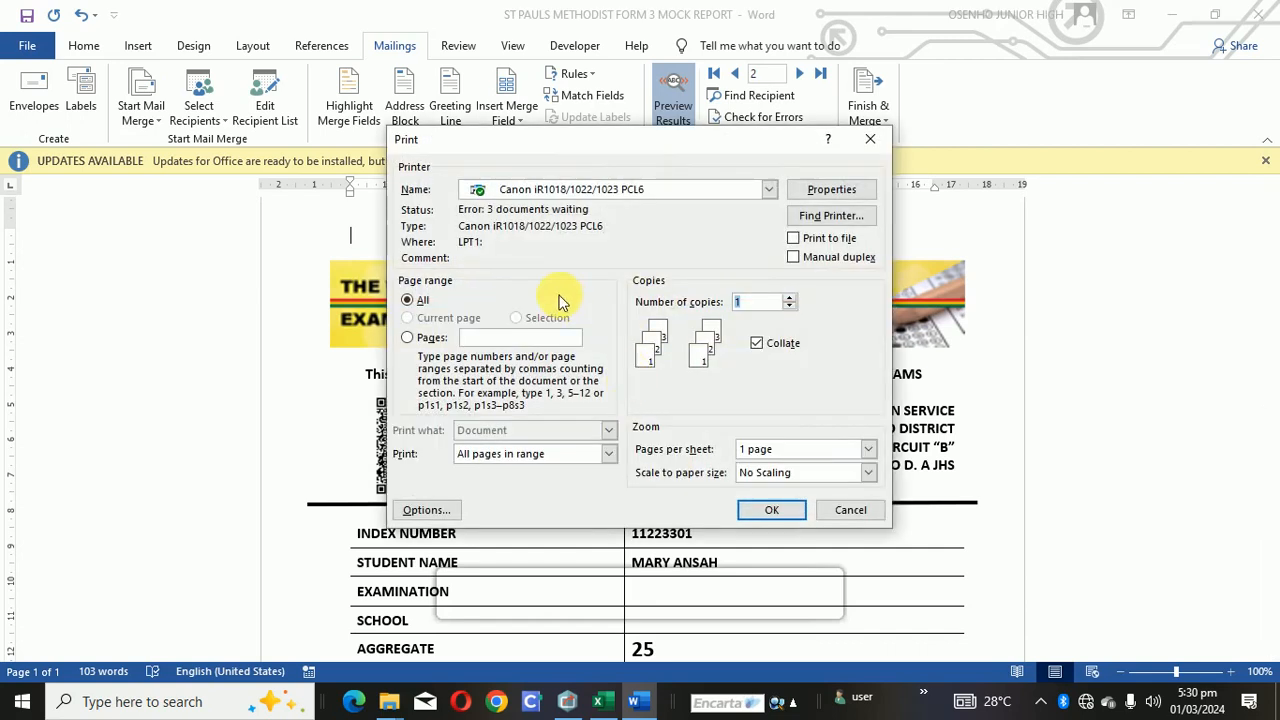
- Choose Microsoft Print to PDF as the printer and start the merged print job
click(660, 191)
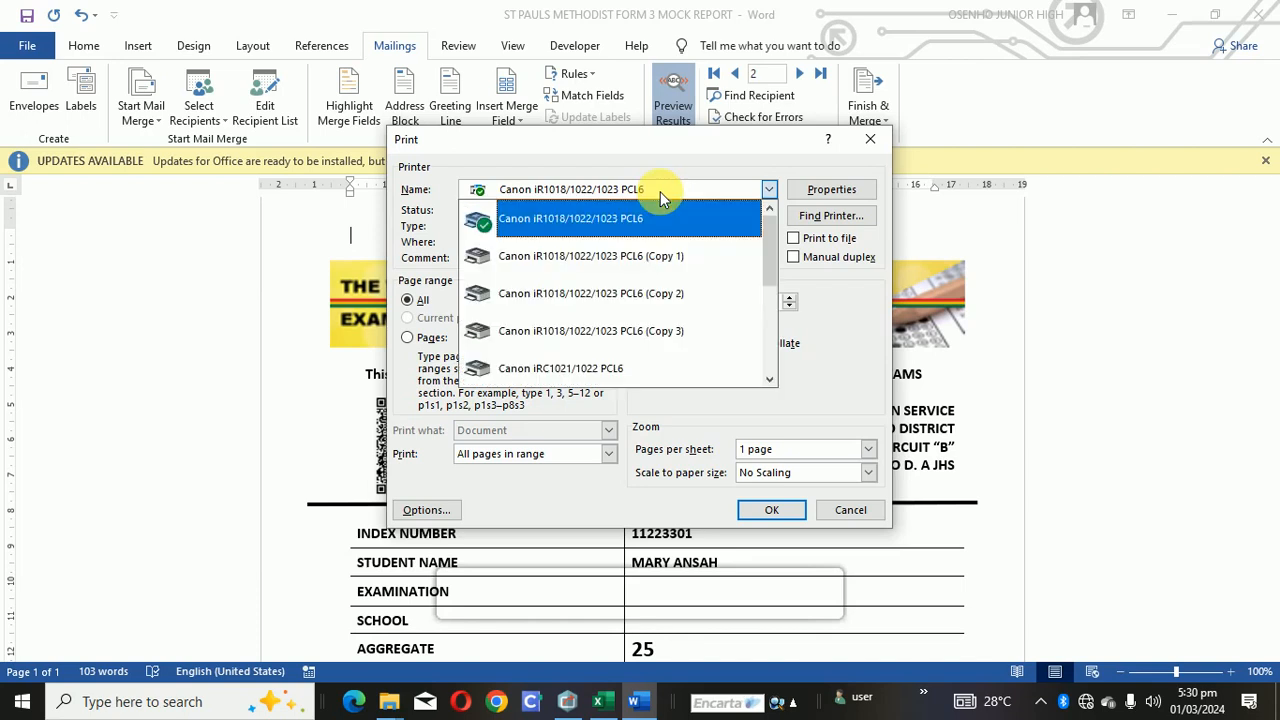
click(771, 325)
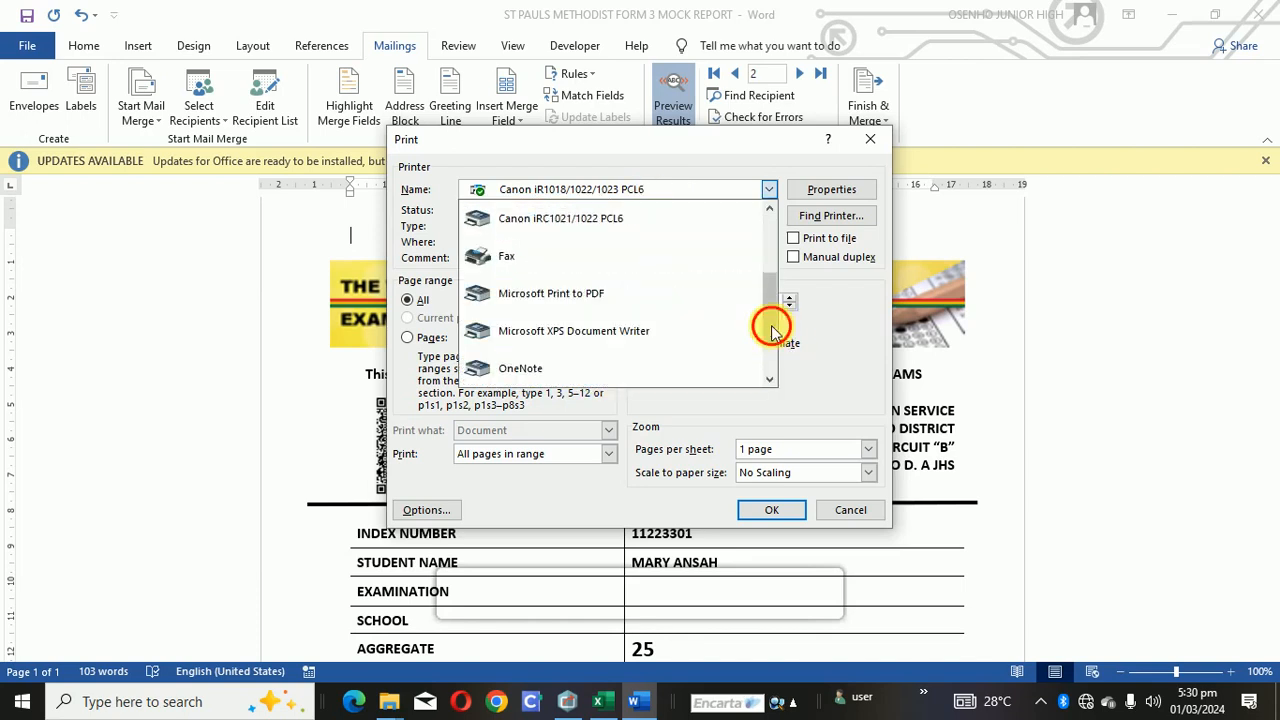
click(601, 293)
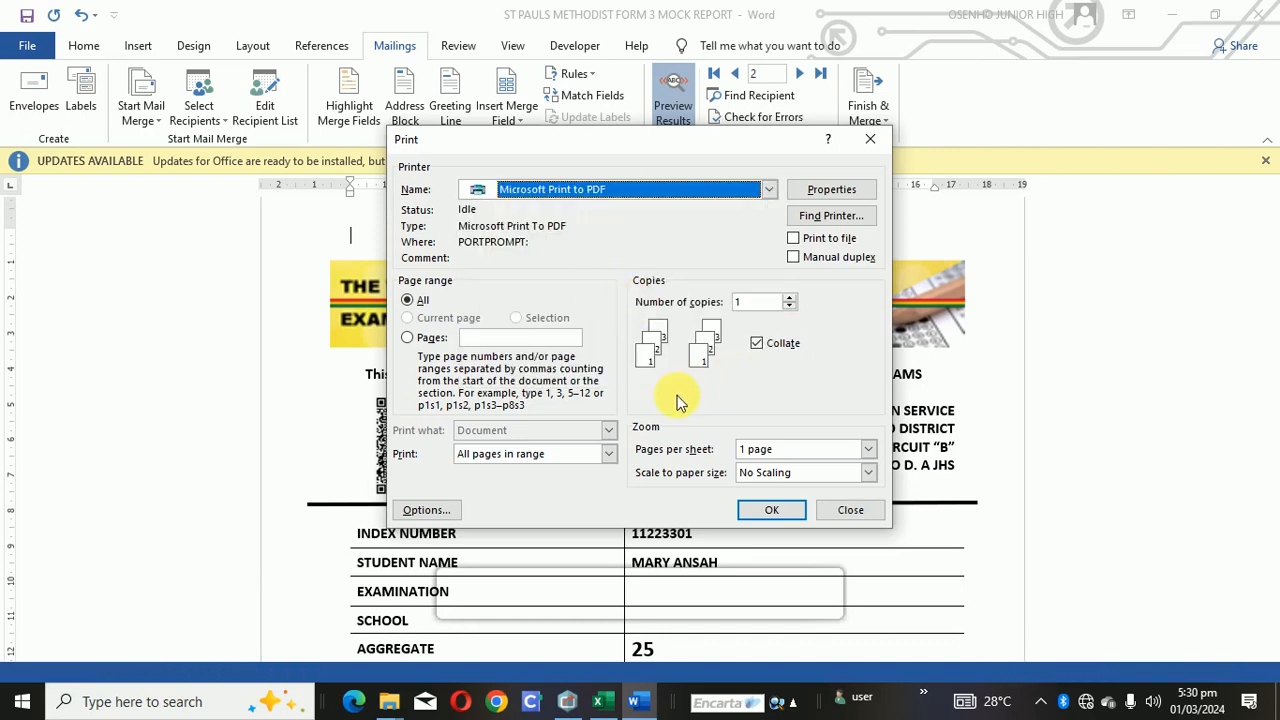
click(771, 510)
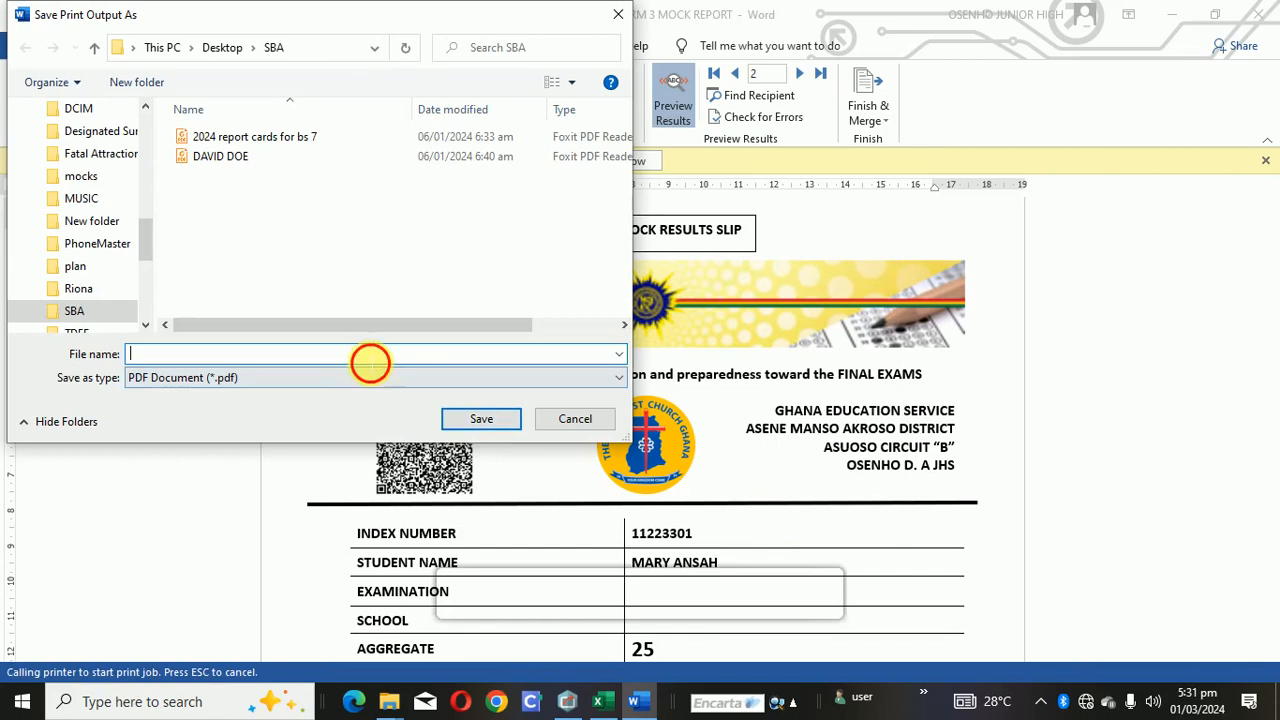
- Save the print output as a PDF document named MOCK in the SBA folder
text(MOC)
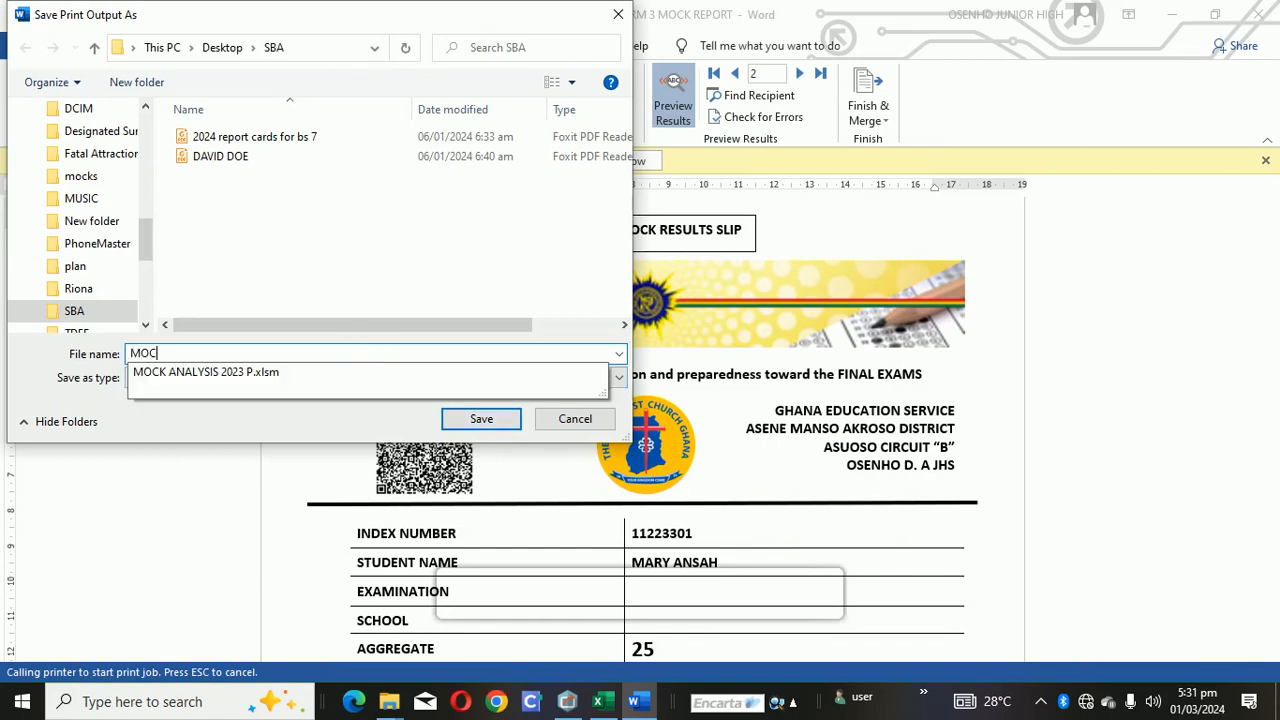
text(K)
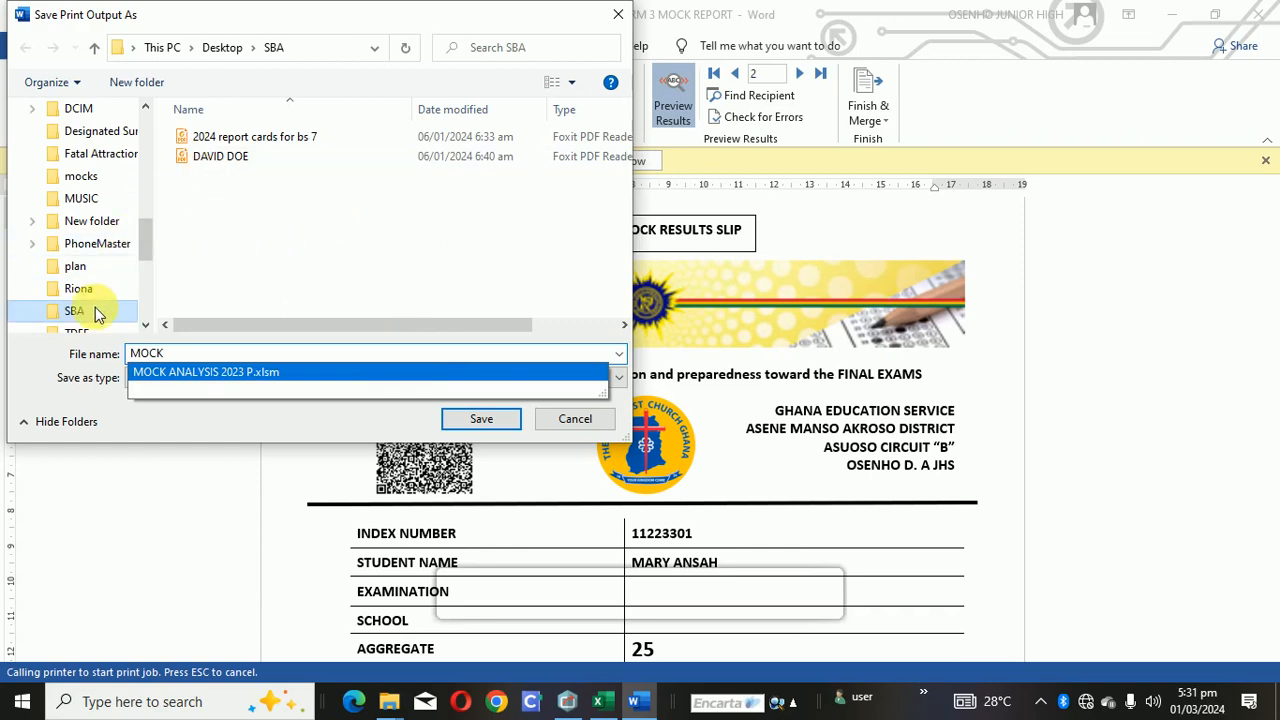
click(470, 422)
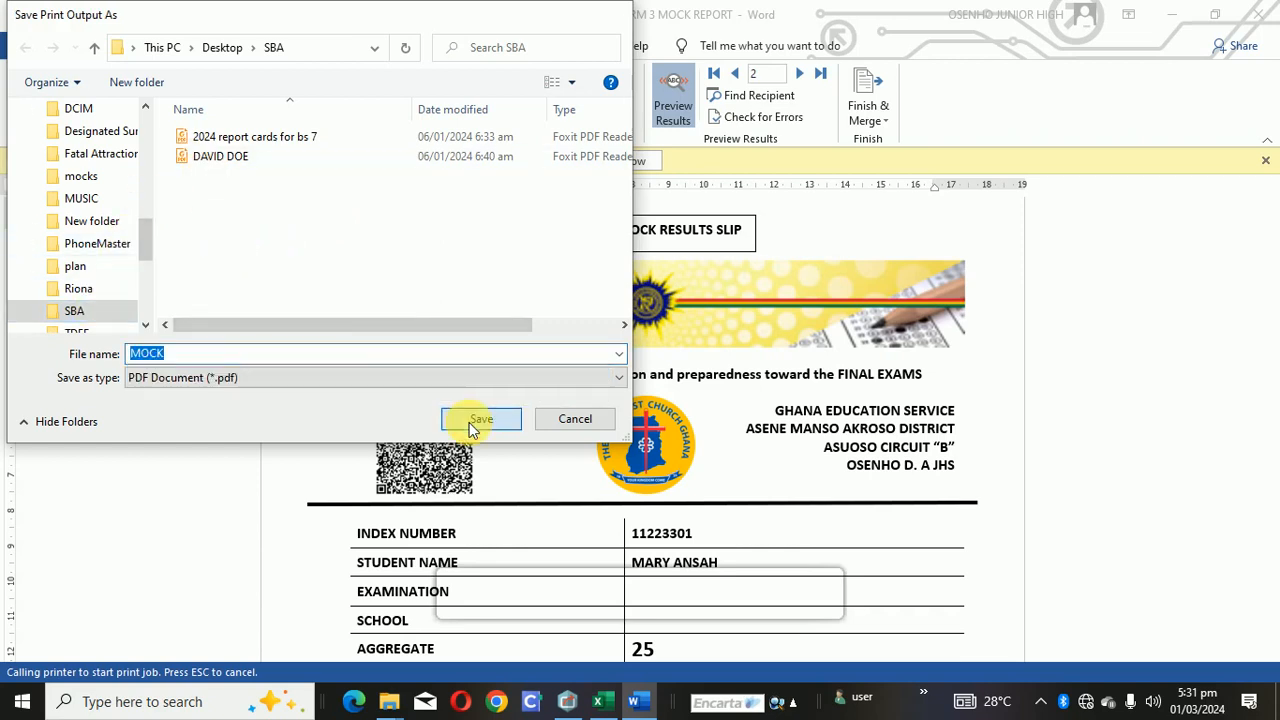
click(470, 422)
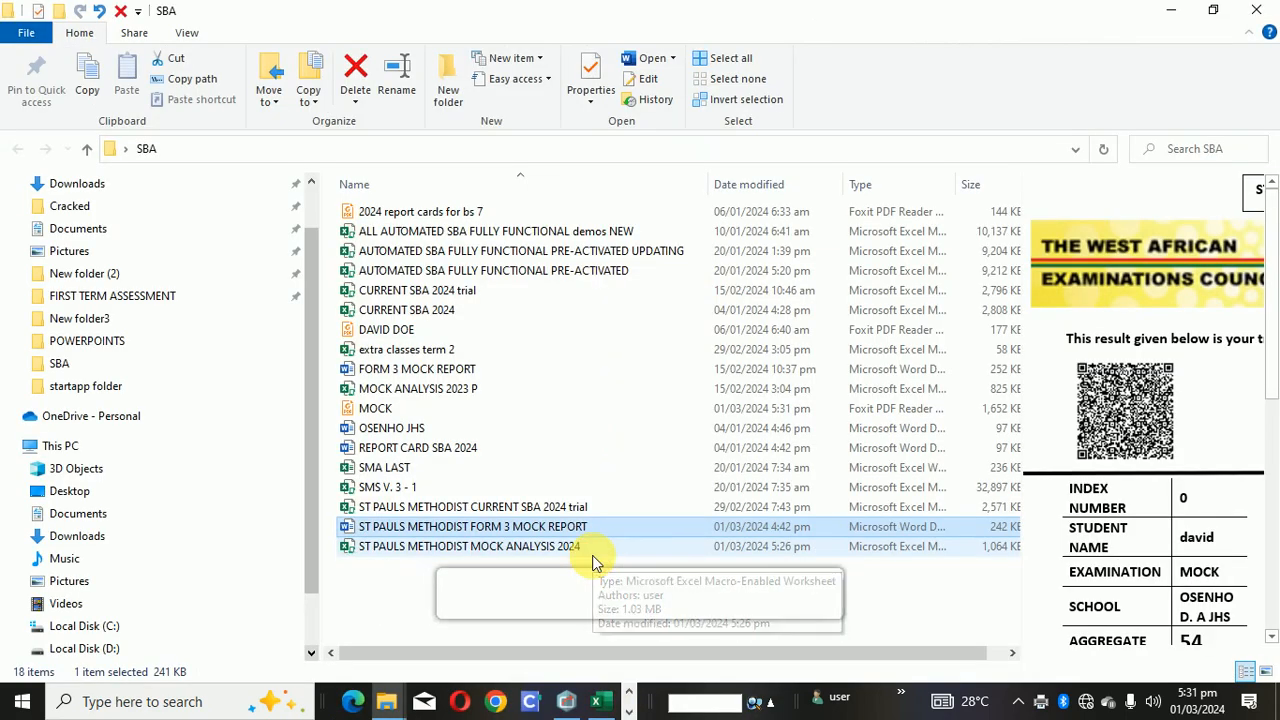
- Preview the MOCK PDF in the SBA folder, open it in Foxit PDF Reader and look over the merged slips
click(362, 412)
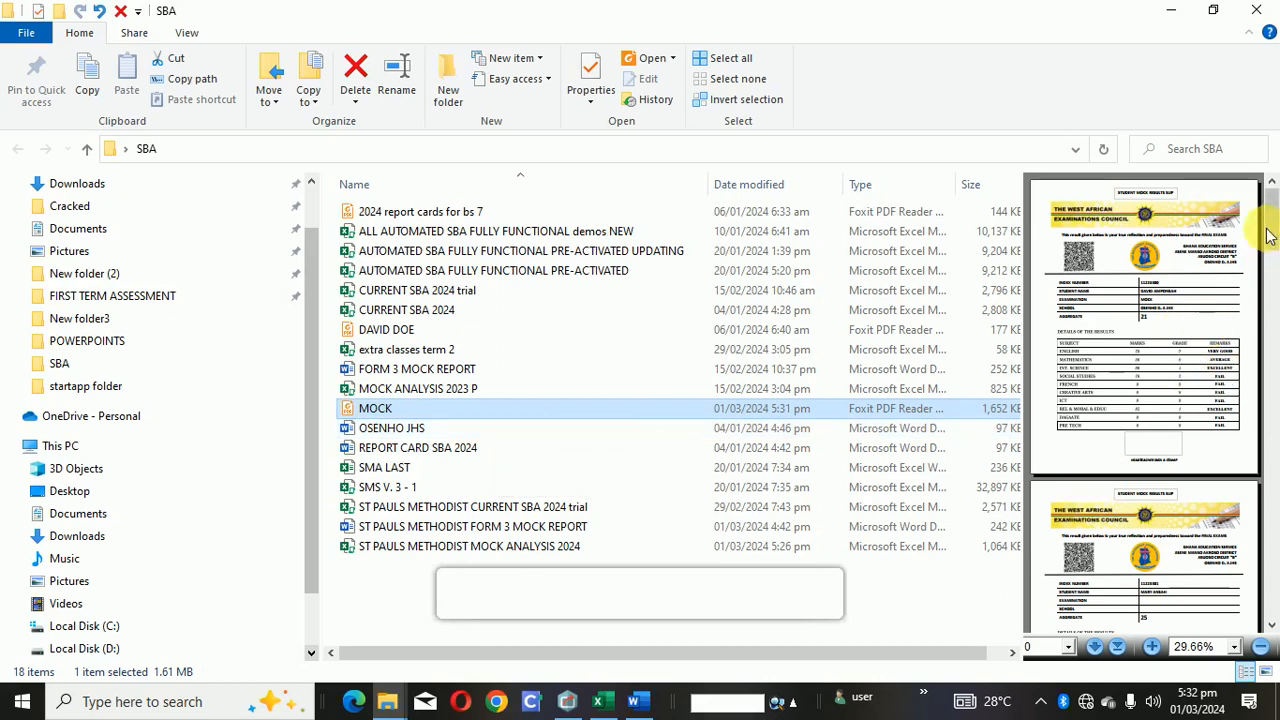
drag(1271, 245, 1270, 298)
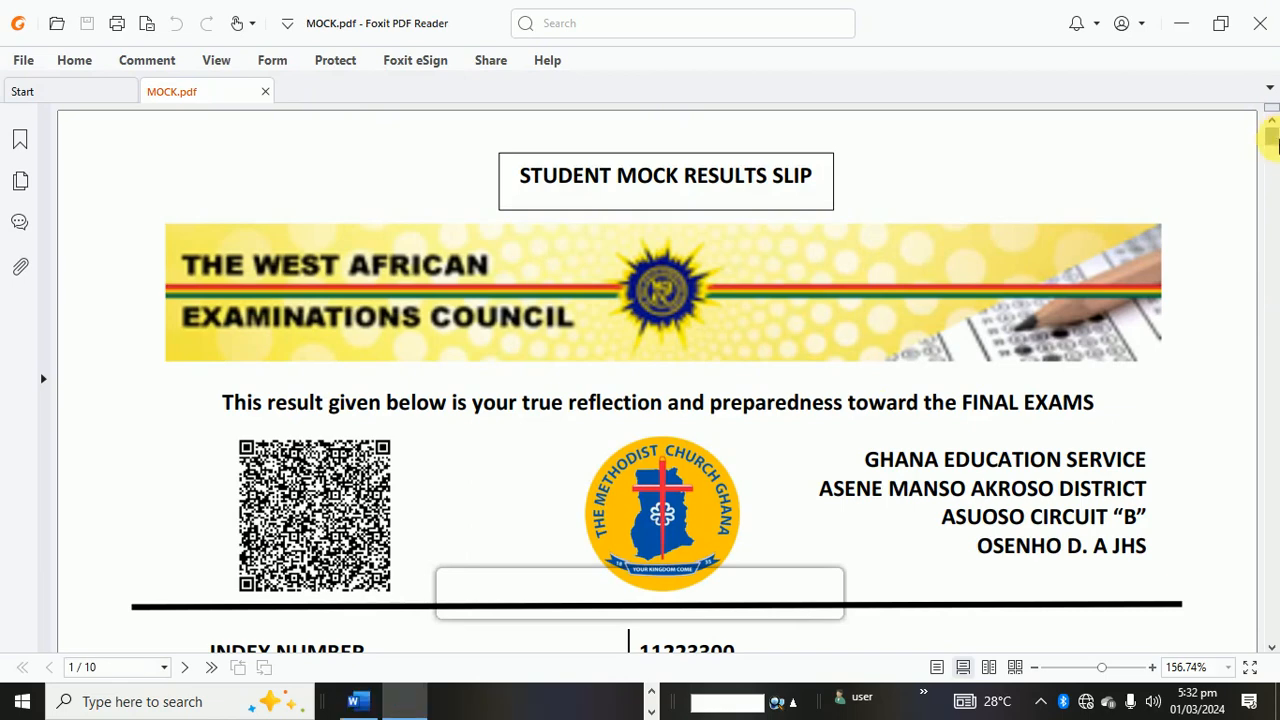
mouse_move(1267, 136)
mouse_down()
mouse_move(1272, 208)
mouse_move(1266, 129)
mouse_up()
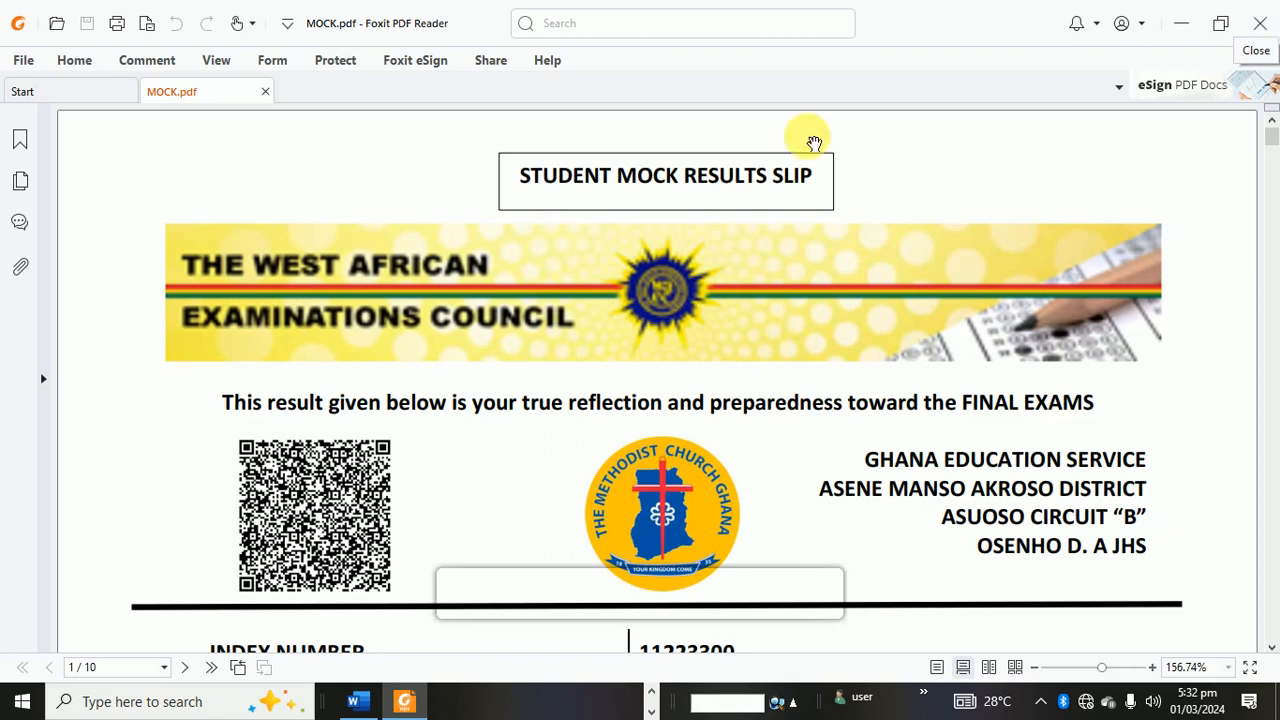
click(127, 36)
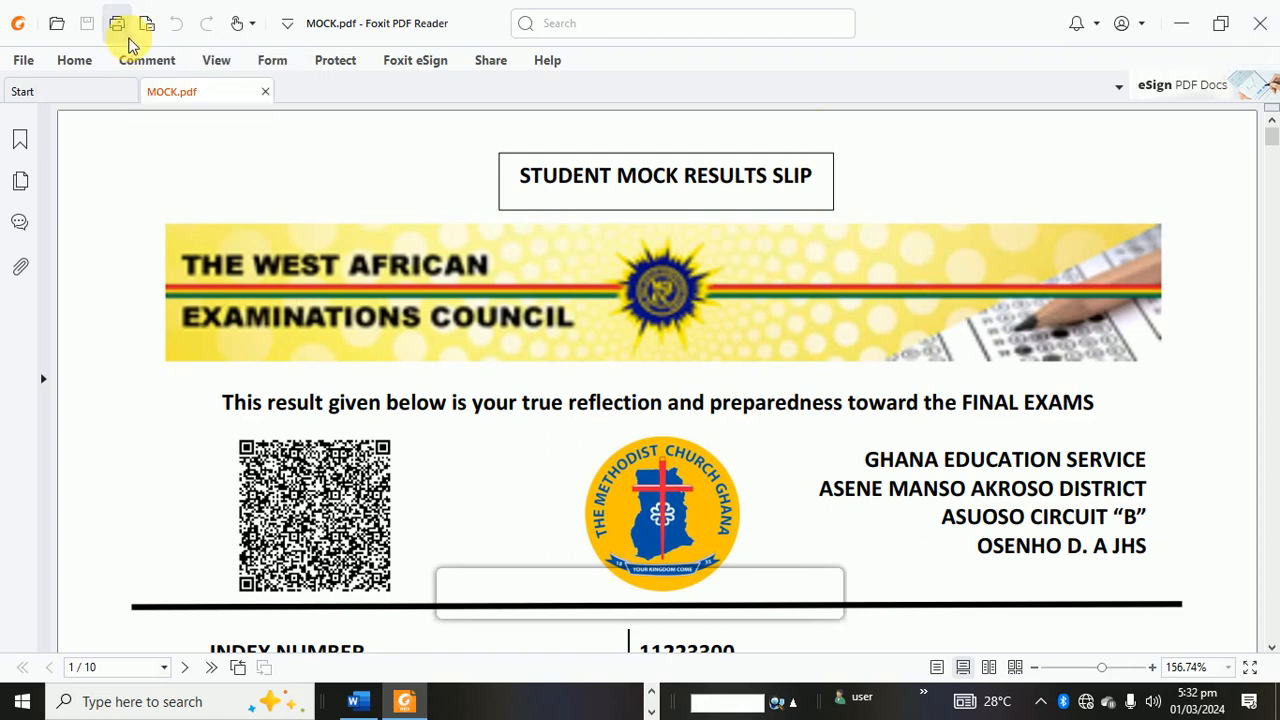